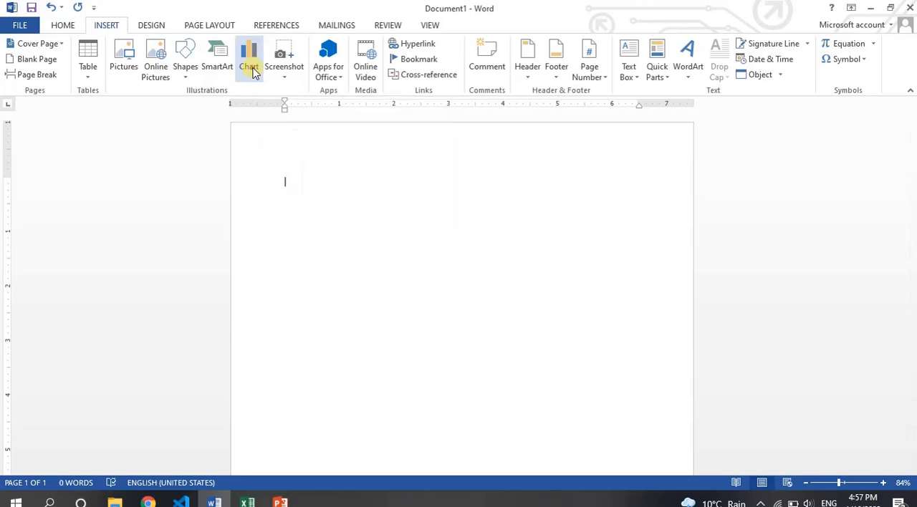
# Step: Open the chart insertion dialog and look through the pie, line, bar, scatter, stock and column chart types
pyautogui.click(251, 68)
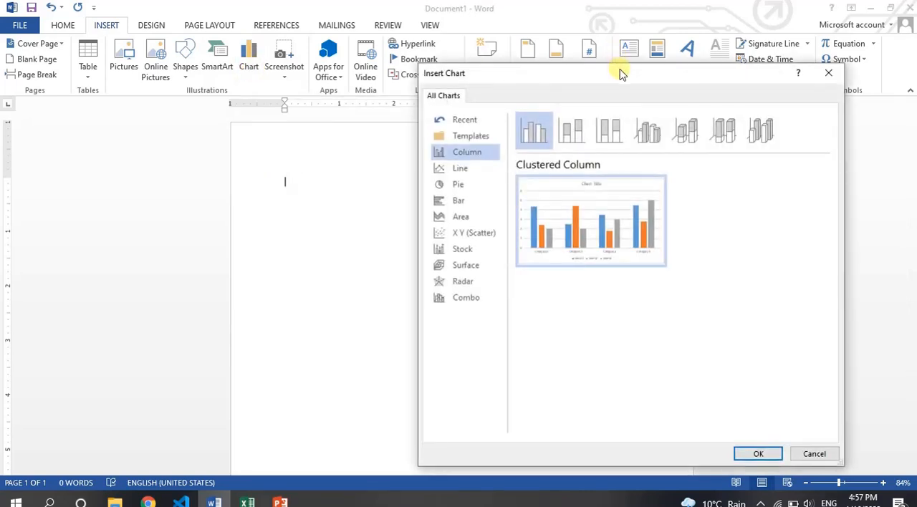
pyautogui.moveTo(620, 74); pyautogui.dragTo(481, 63)
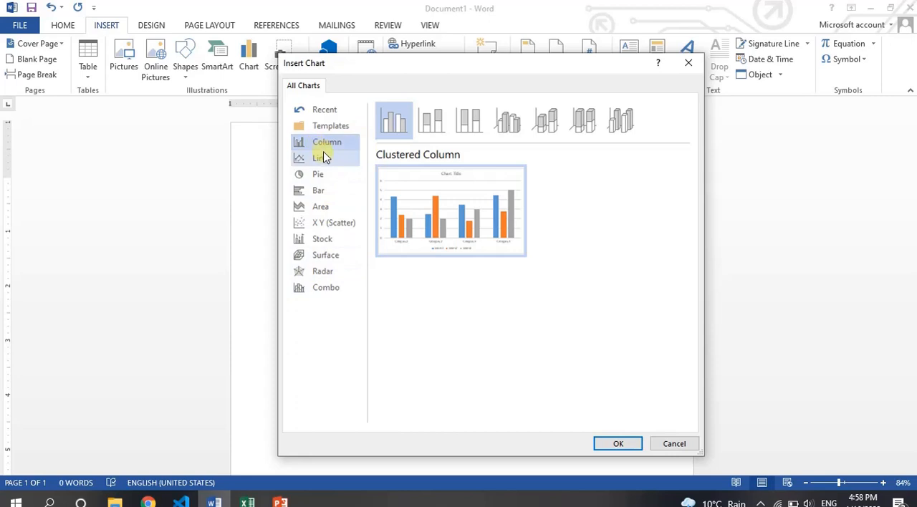
pyautogui.click(321, 178)
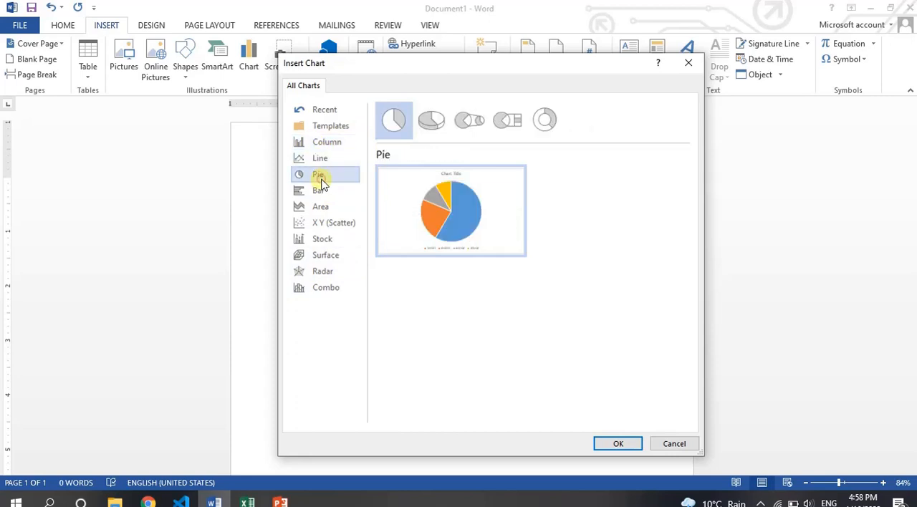
pyautogui.click(324, 160)
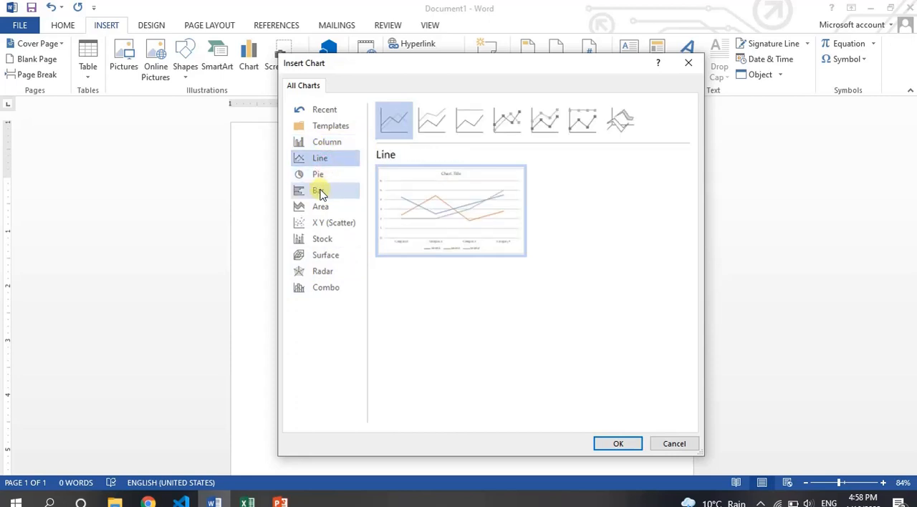
pyautogui.click(321, 189)
pyautogui.click(321, 223)
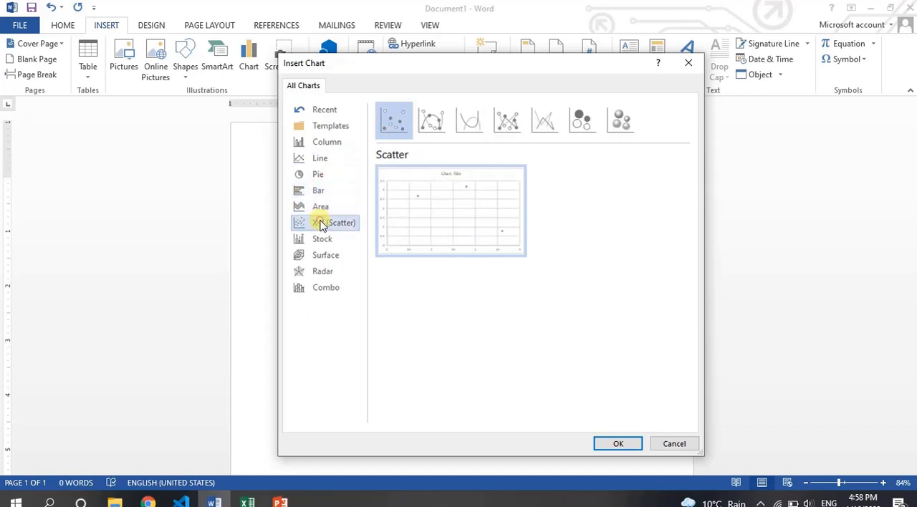
pyautogui.click(319, 239)
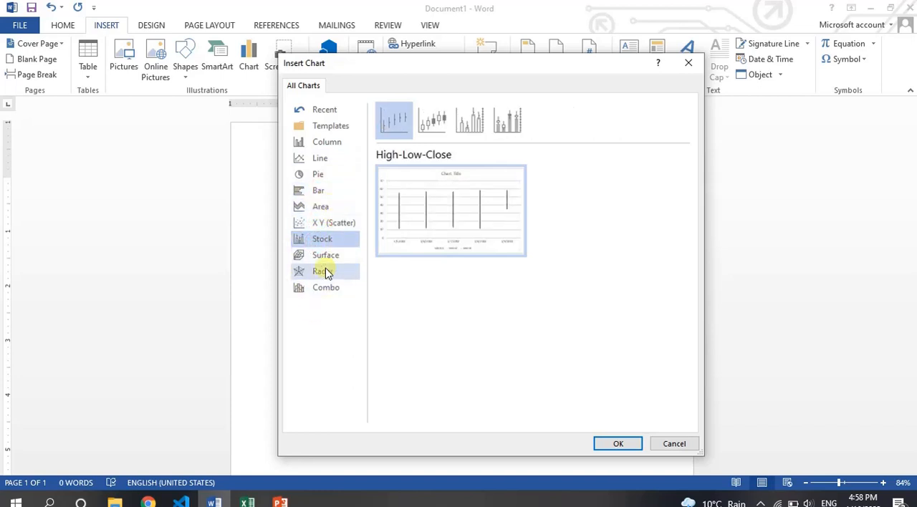
pyautogui.click(324, 142)
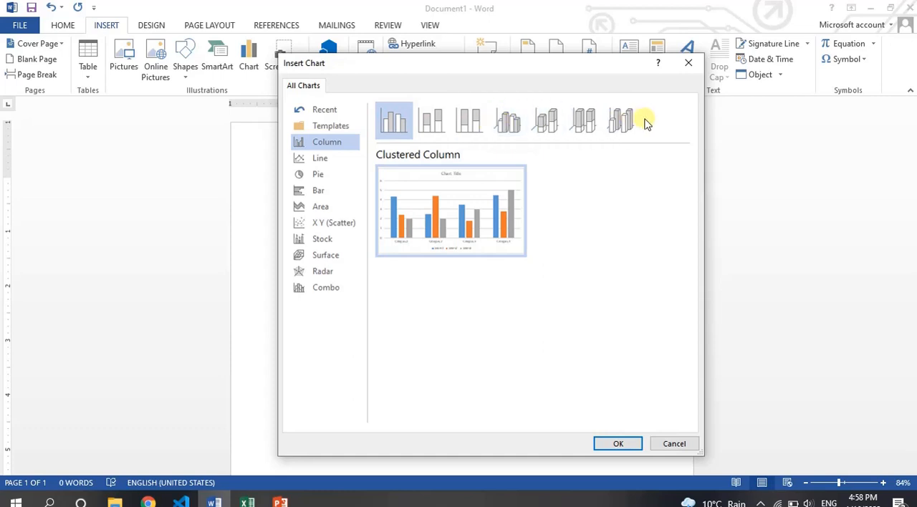
pyautogui.click(320, 158)
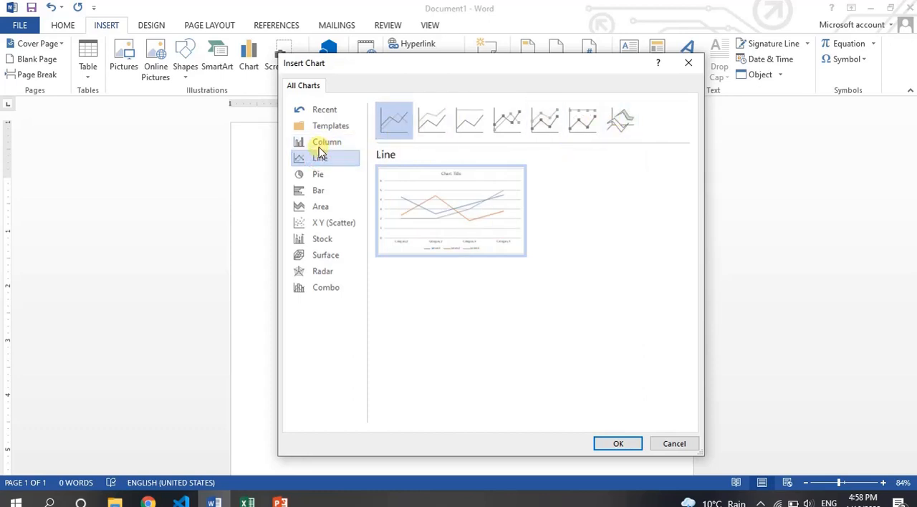
pyautogui.click(317, 189)
pyautogui.click(316, 175)
# Step: Insert a Clustered Column chart into the blank document
pyautogui.click(323, 144)
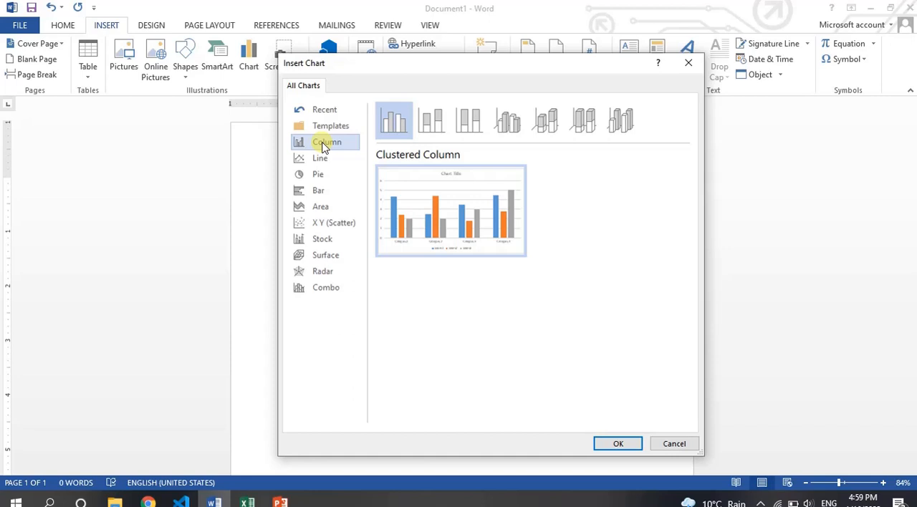
pyautogui.moveTo(416, 170)
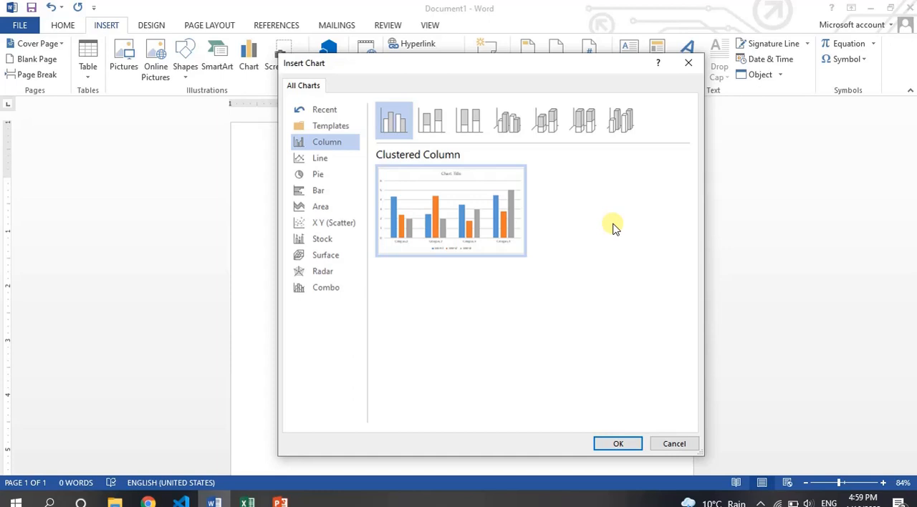
pyautogui.moveTo(473, 227)
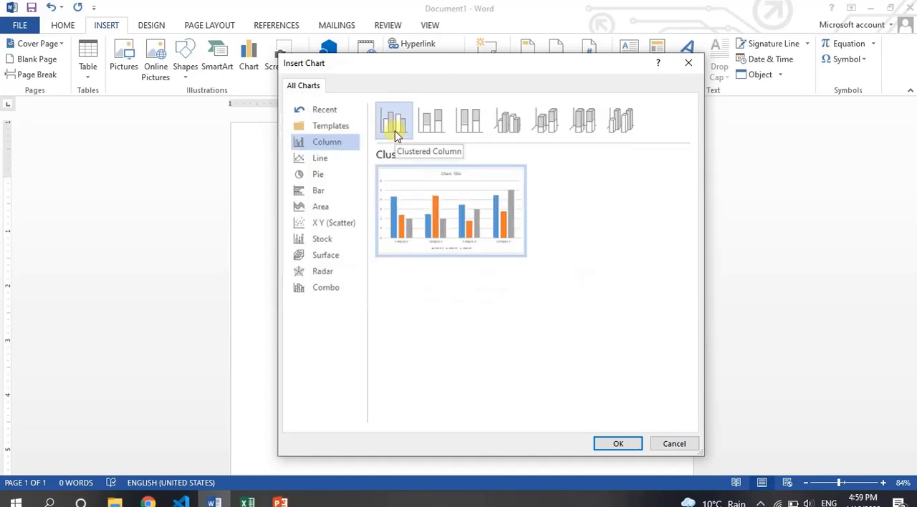
pyautogui.click(620, 444)
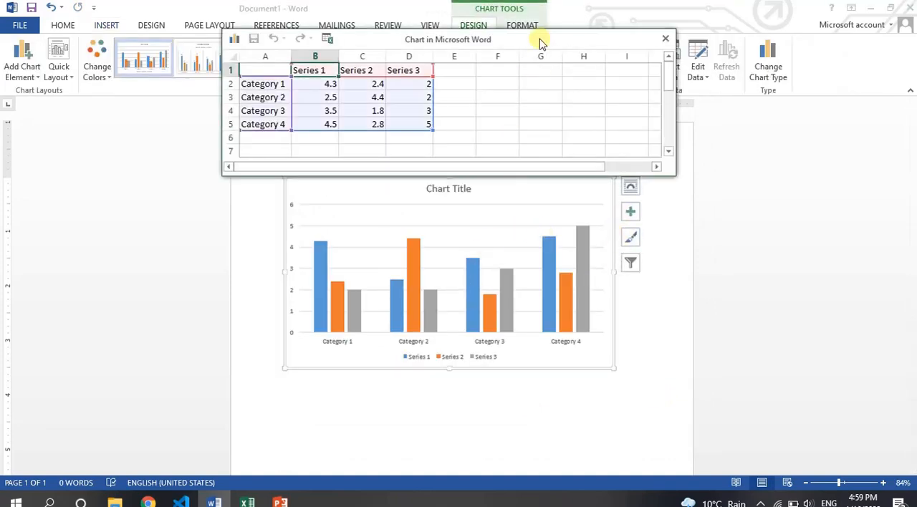
# Step: Move the chart's data sheet window up and away so most of the chart is uncovered
pyautogui.moveTo(541, 43); pyautogui.dragTo(717, 77)
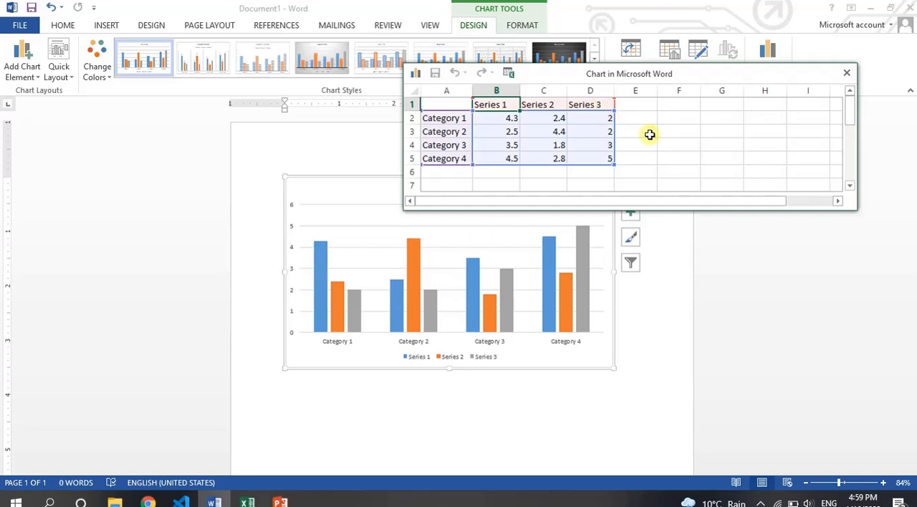
pyautogui.moveTo(721, 76)
pyautogui.mouseDown()
pyautogui.moveTo(703, 137)
pyautogui.moveTo(719, 83)
pyautogui.mouseUp()
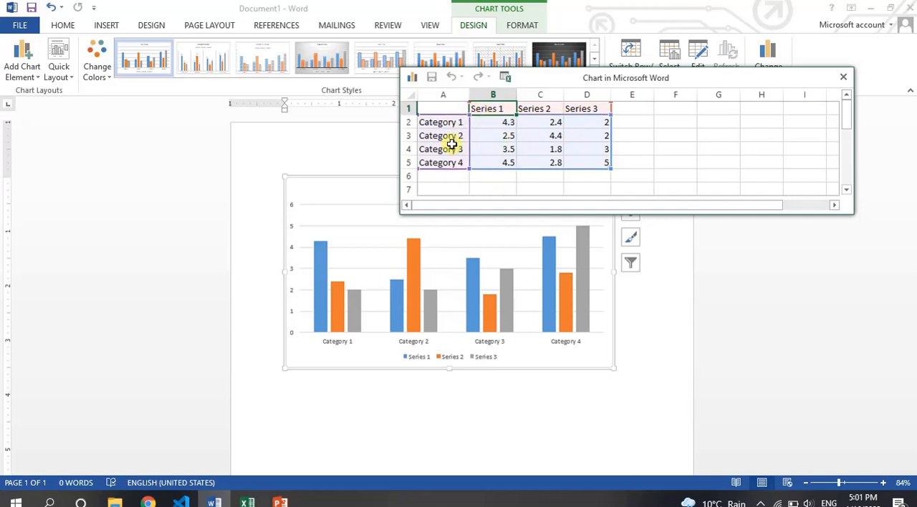
pyautogui.moveTo(679, 83); pyautogui.dragTo(704, 72)
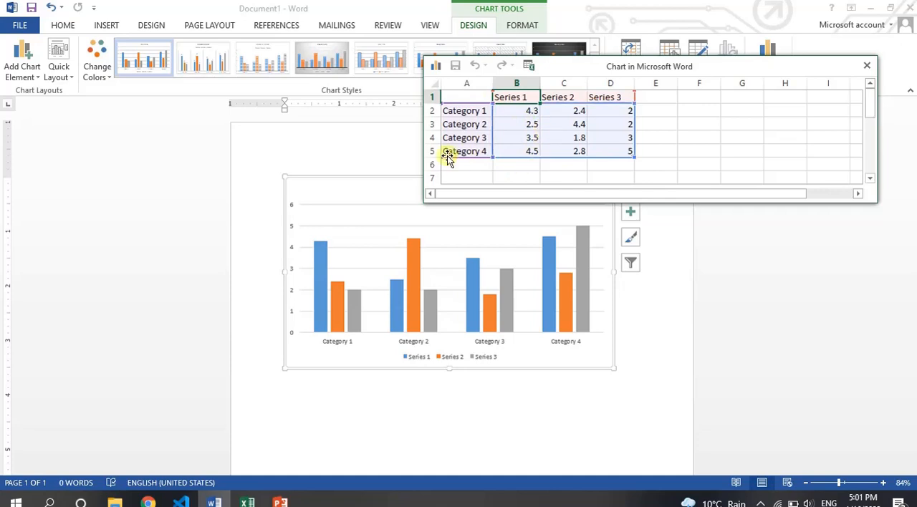
# Step: Enter Name in cell A1 of the chart data and rename the first series to Urdu
pyautogui.click(462, 96)
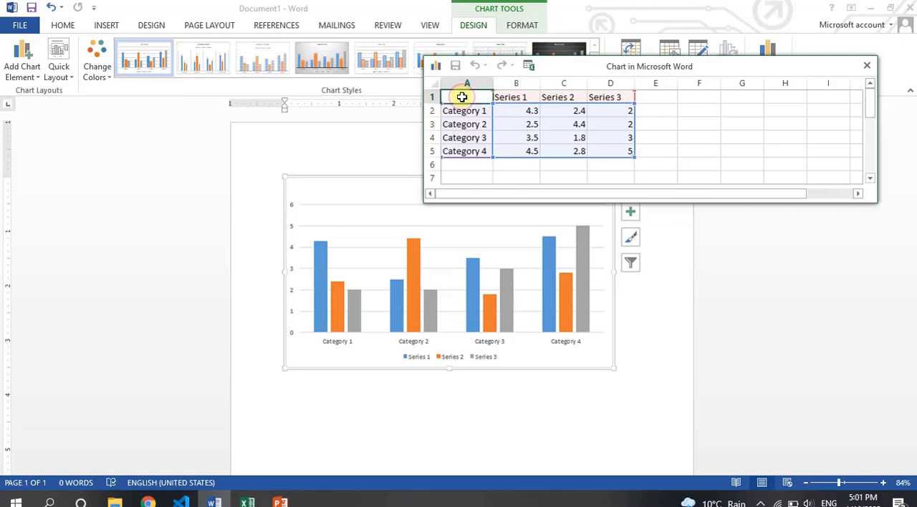
pyautogui.write('Name')
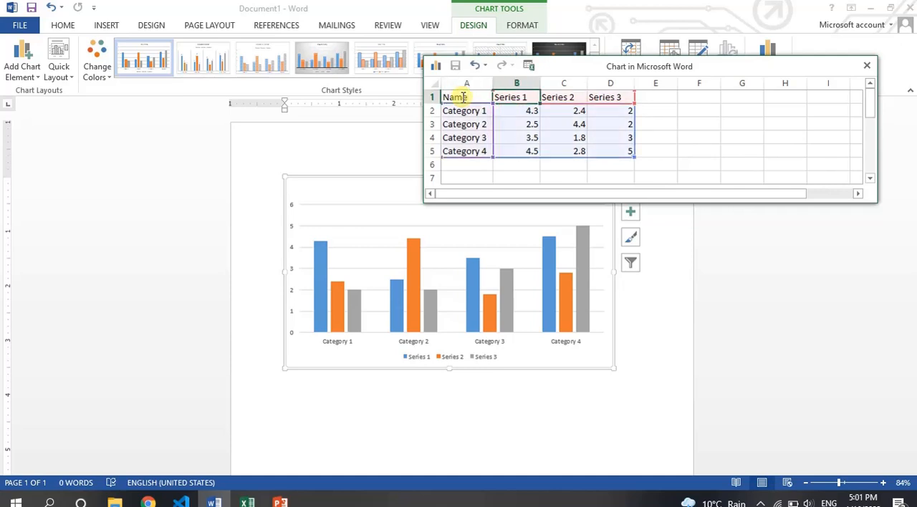
pyautogui.write('U')
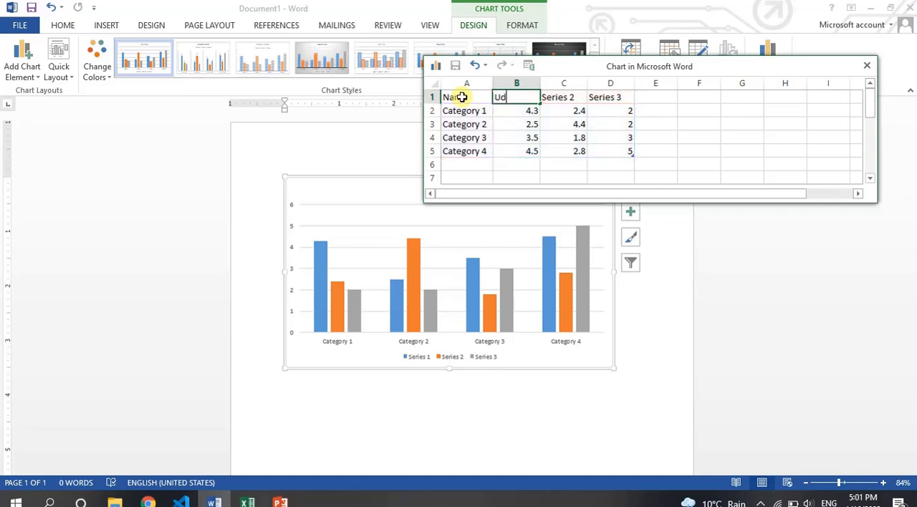
pyautogui.write('rdu')
pyautogui.press('Tab')
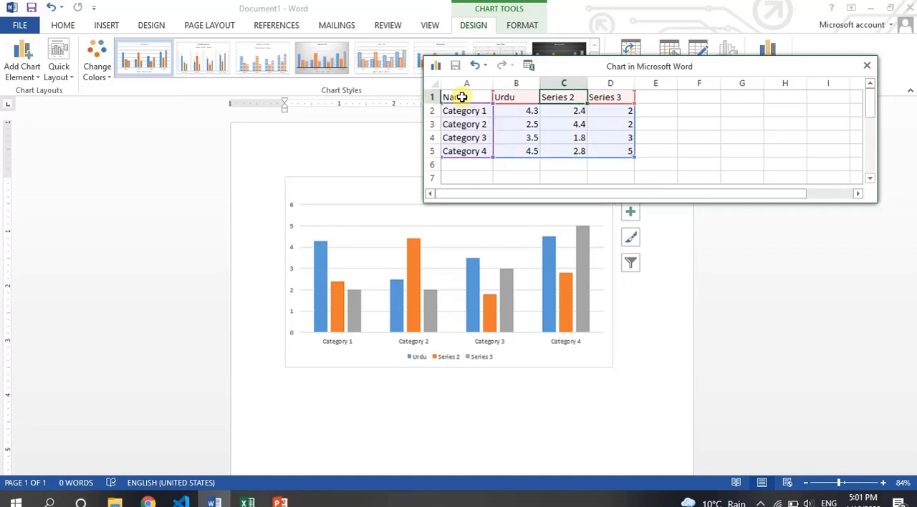
# Step: Rename the second and third series to Mathematics and English, and widen column C to fit its heading
pyautogui.write('Mathematic')
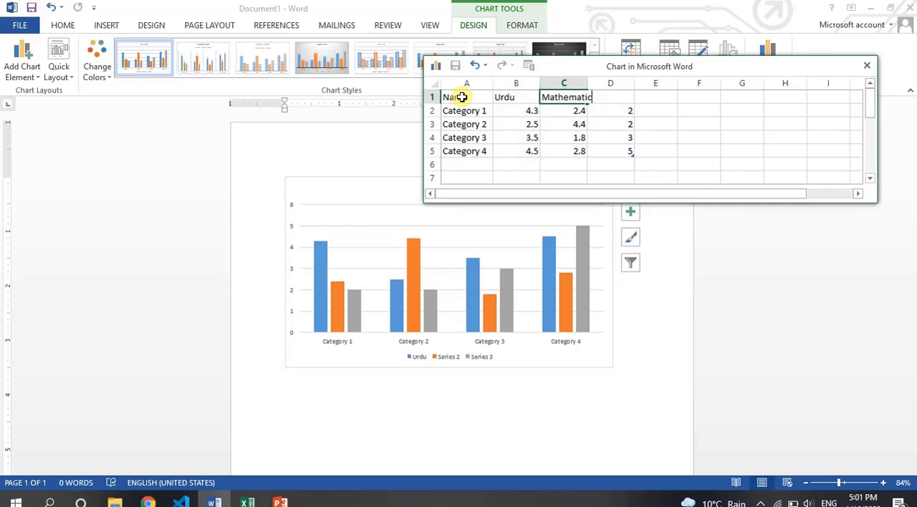
pyautogui.write('s')
pyautogui.press('Tab')
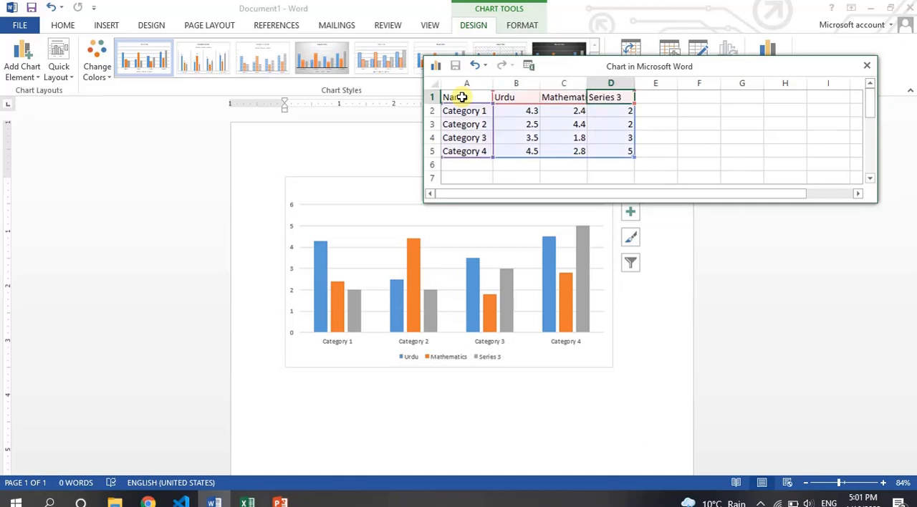
pyautogui.write('English')
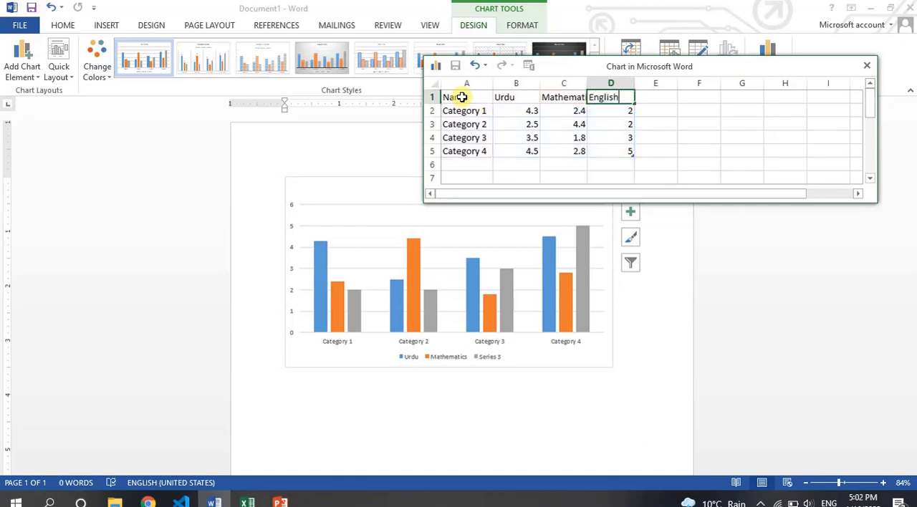
pyautogui.click(605, 115)
pyautogui.click(571, 101)
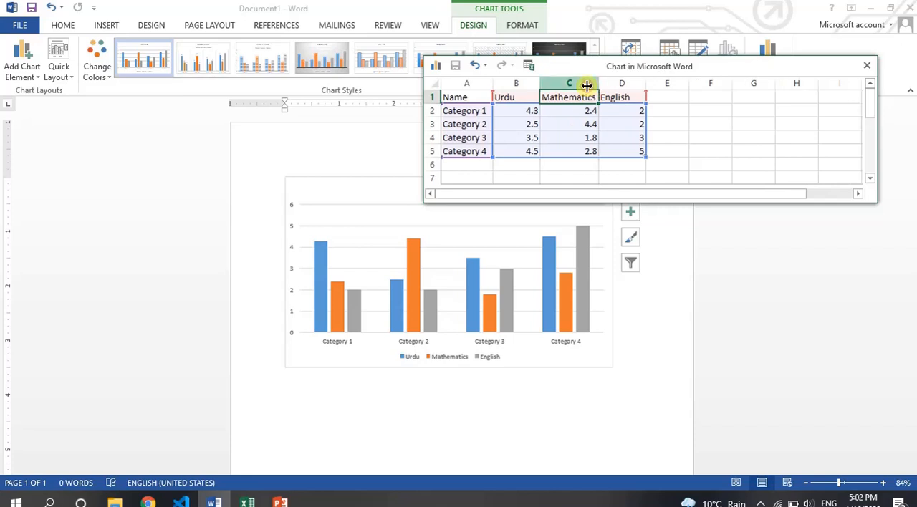
pyautogui.moveTo(587, 86); pyautogui.dragTo(599, 86)
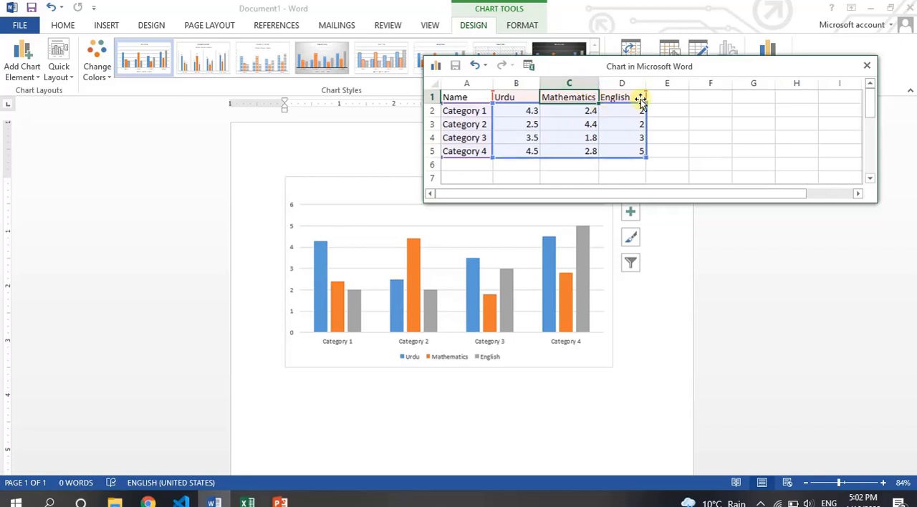
# Step: Replace the Category 1 label in cell A2 with the first student's name
pyautogui.click(476, 112)
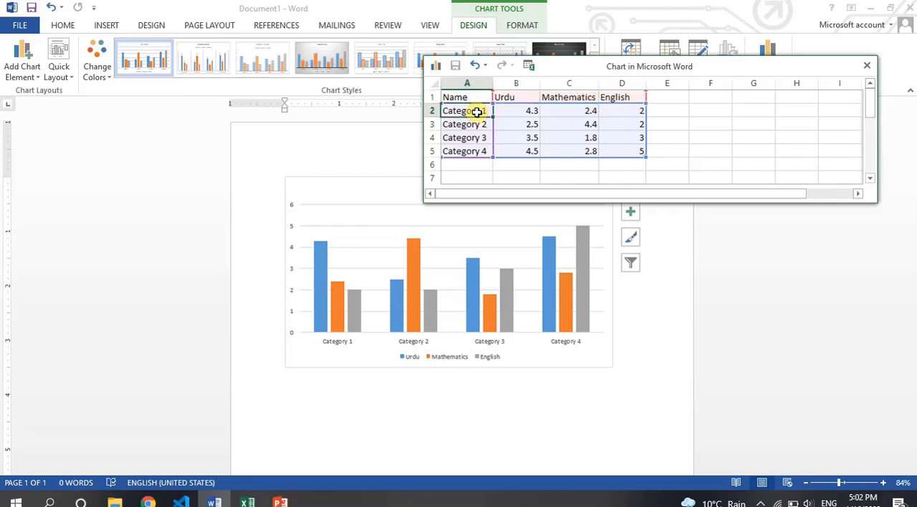
pyautogui.write('M Aslam')
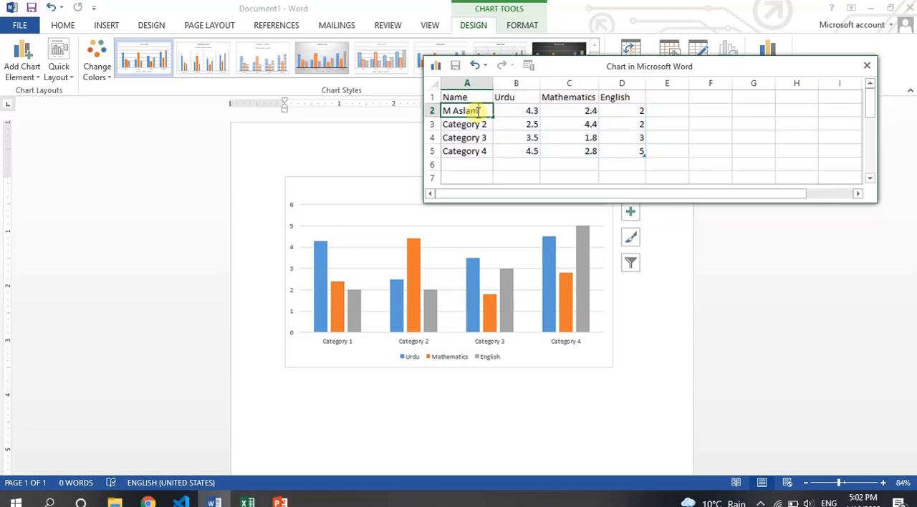
pyautogui.press('Return')
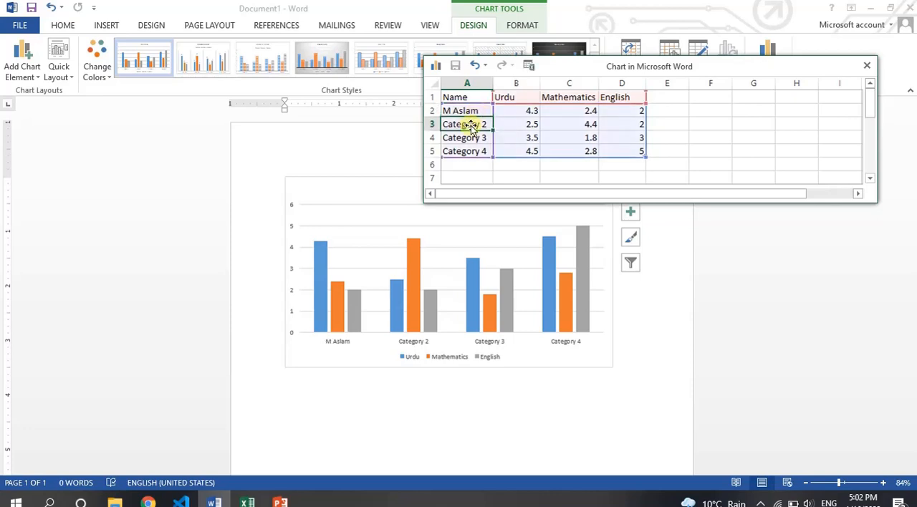
pyautogui.write('M As')
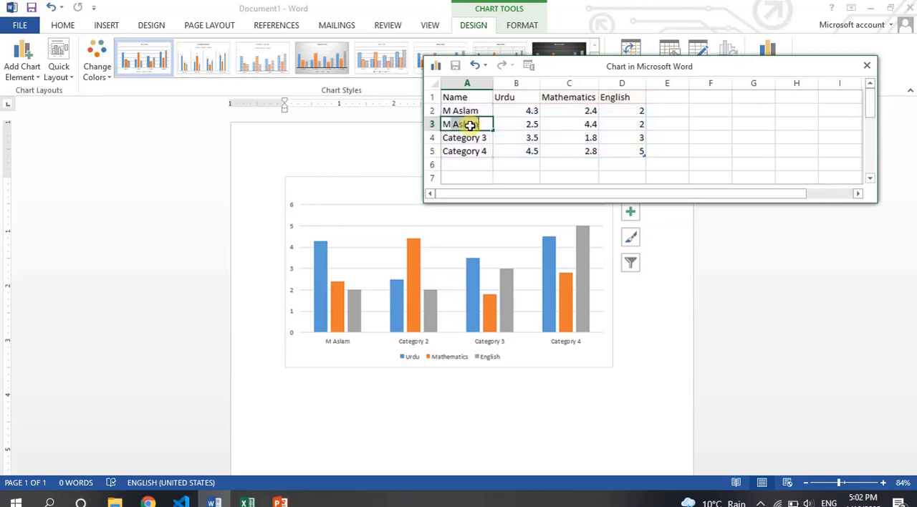
pyautogui.press('Up')
pyautogui.write('A')
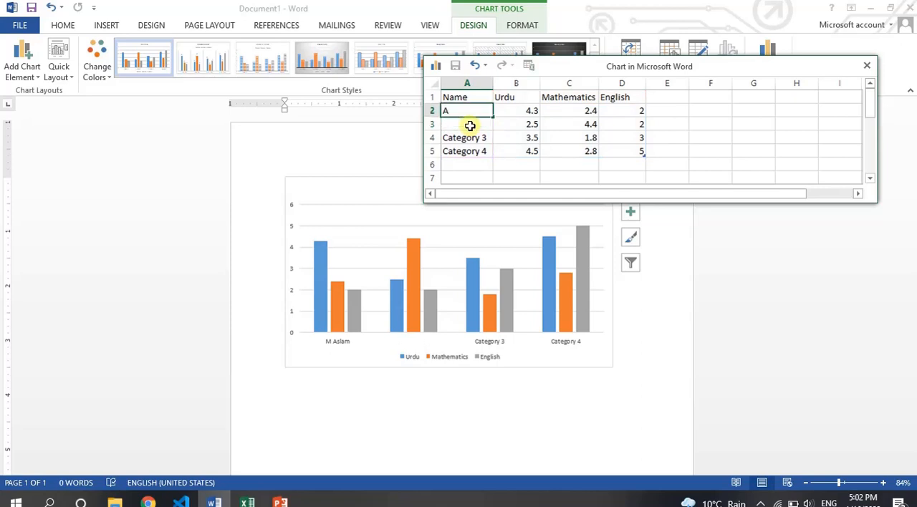
pyautogui.hotkey('ctrl', 'z')
pyautogui.press('Return')
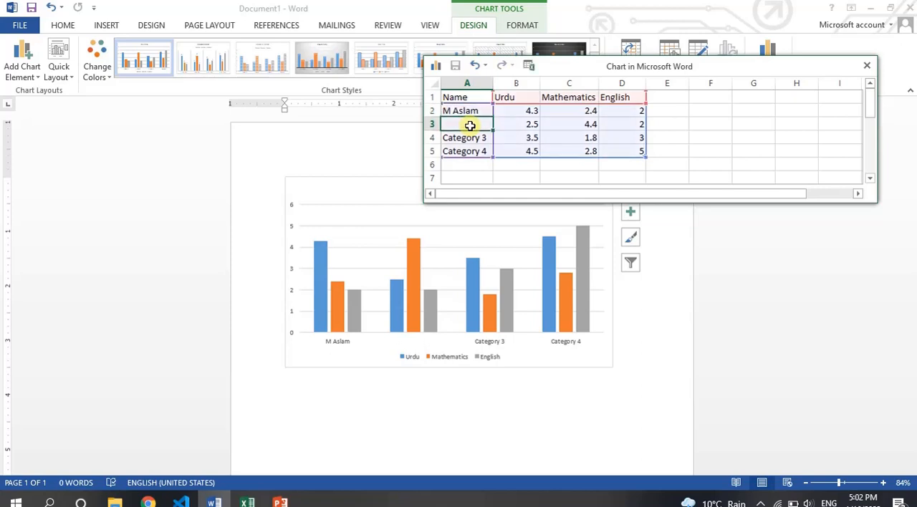
# Step: Replace the remaining category labels in cells A3 to A5 with three more student names
pyautogui.write('Amjad')
pyautogui.press('Return')
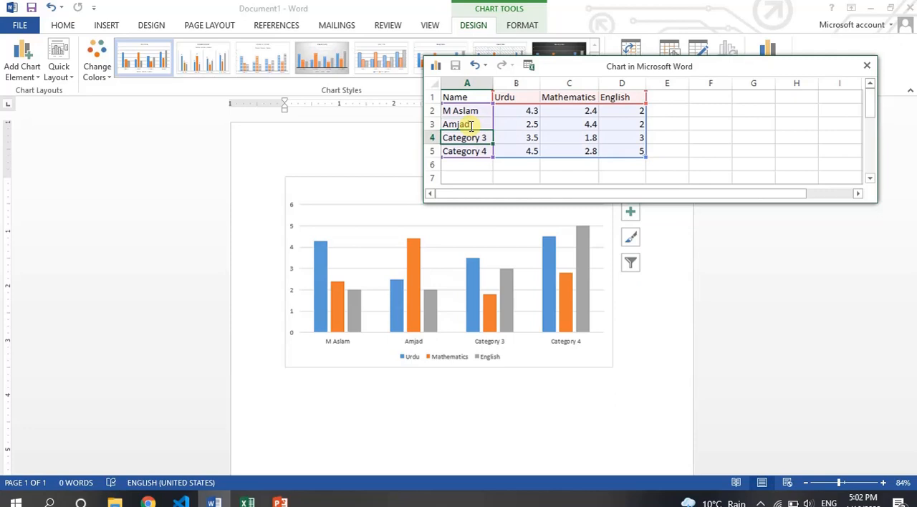
pyautogui.write('Saleem')
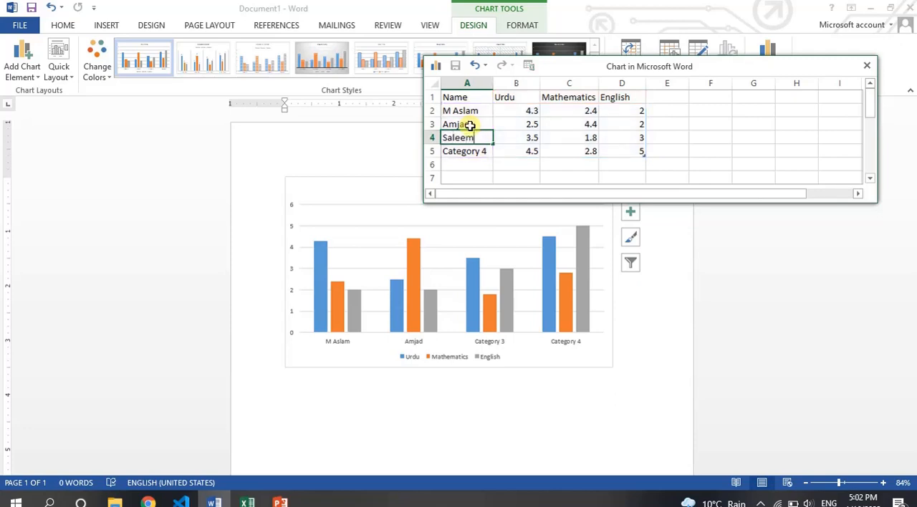
pyautogui.press('Return')
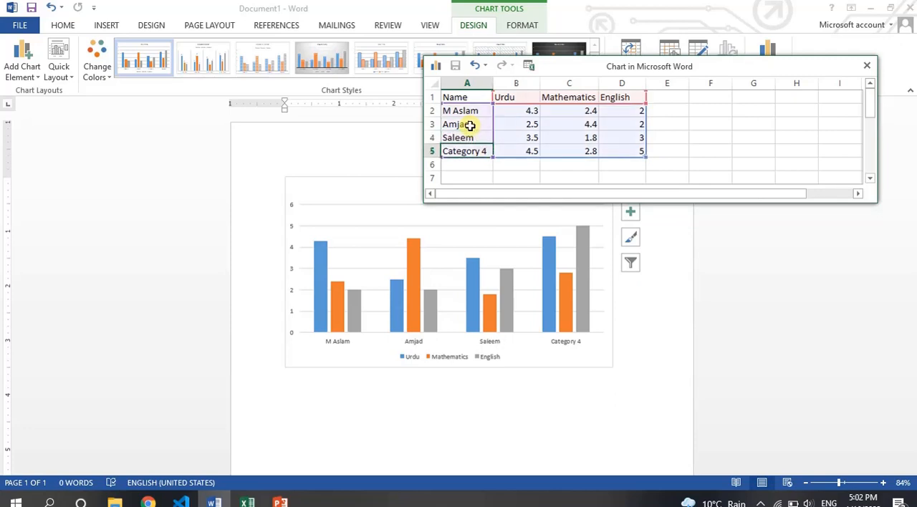
pyautogui.press('Delete')
pyautogui.write('Javaid')
pyautogui.press('Tab')
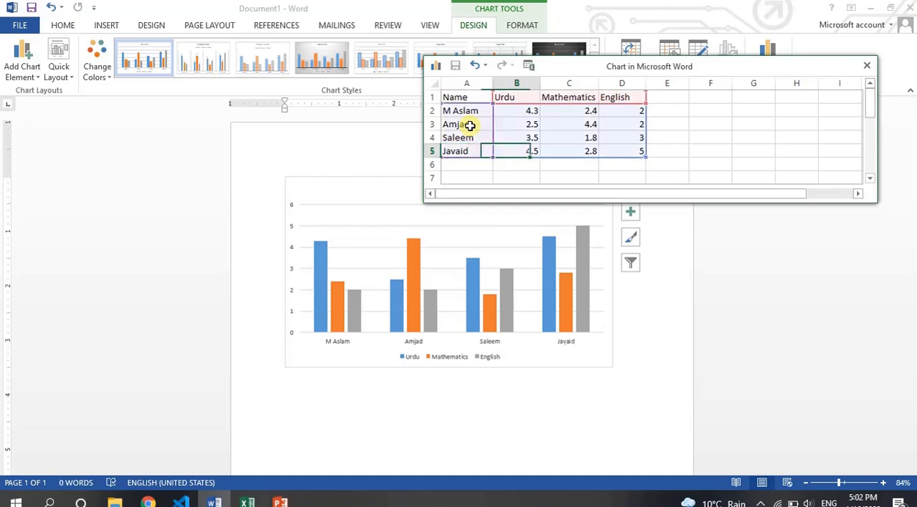
# Step: Enter the Urdu marks 43, 50, 66 and 50 in cells B2 to B5 of the chart data
pyautogui.click(516, 112)
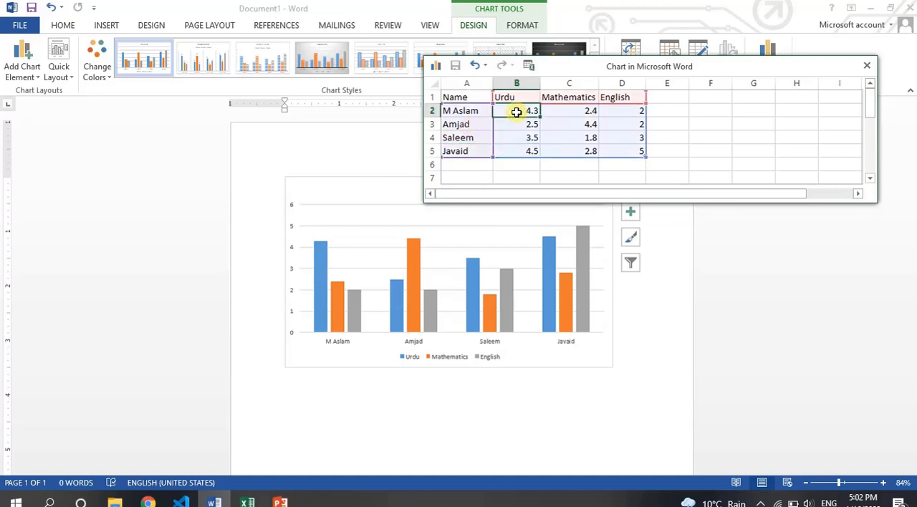
pyautogui.write('43')
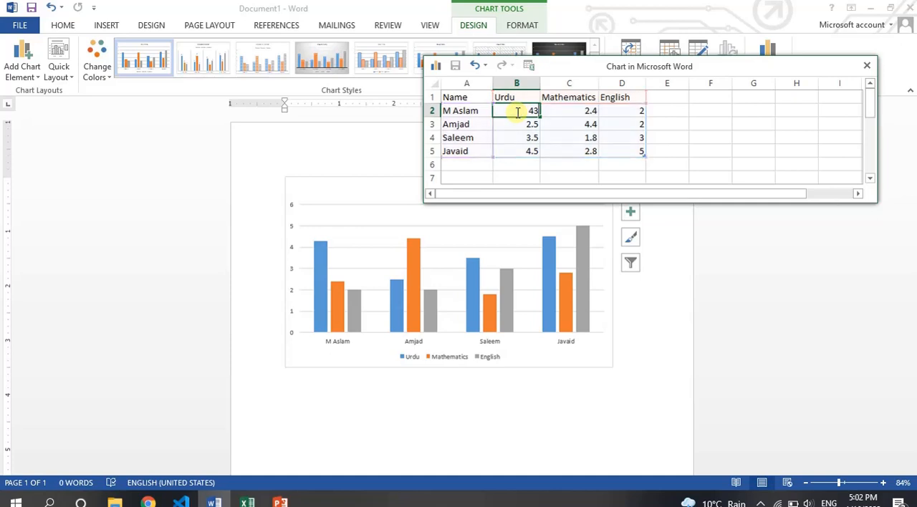
pyautogui.press('Return')
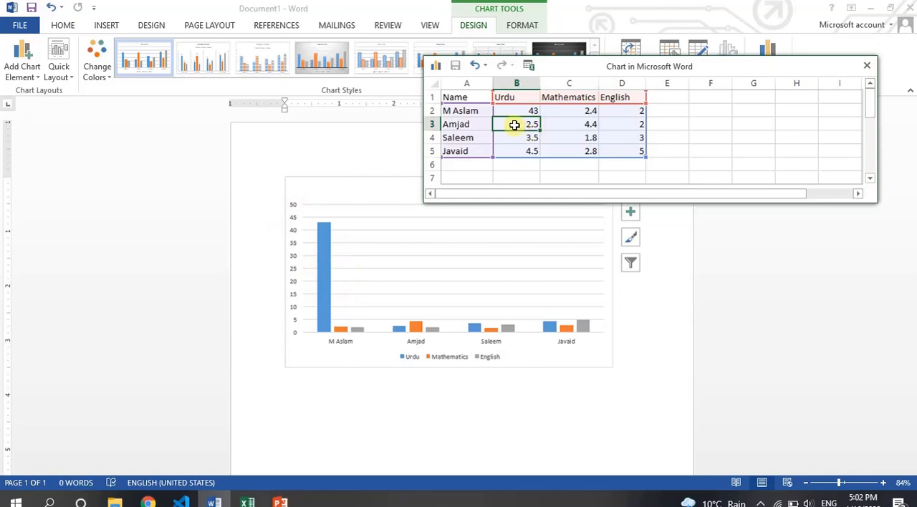
pyautogui.write('50')
pyautogui.press('Return')
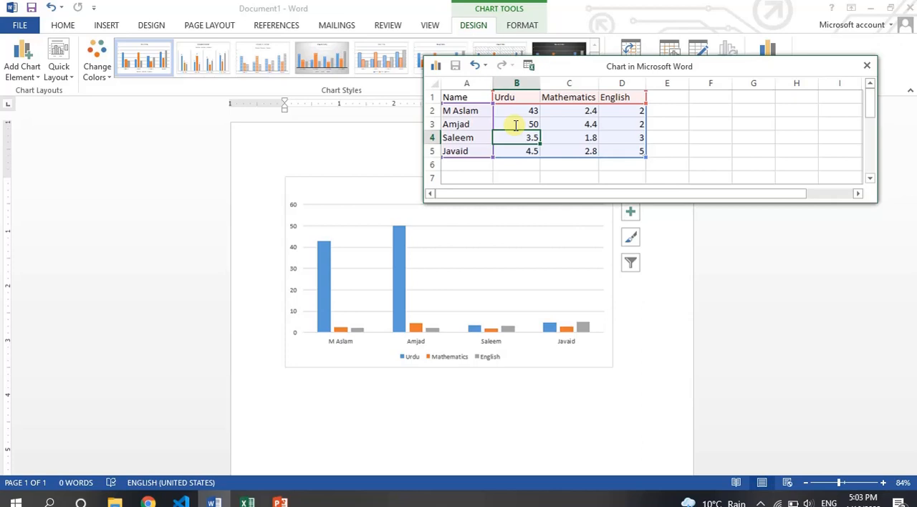
pyautogui.write('66')
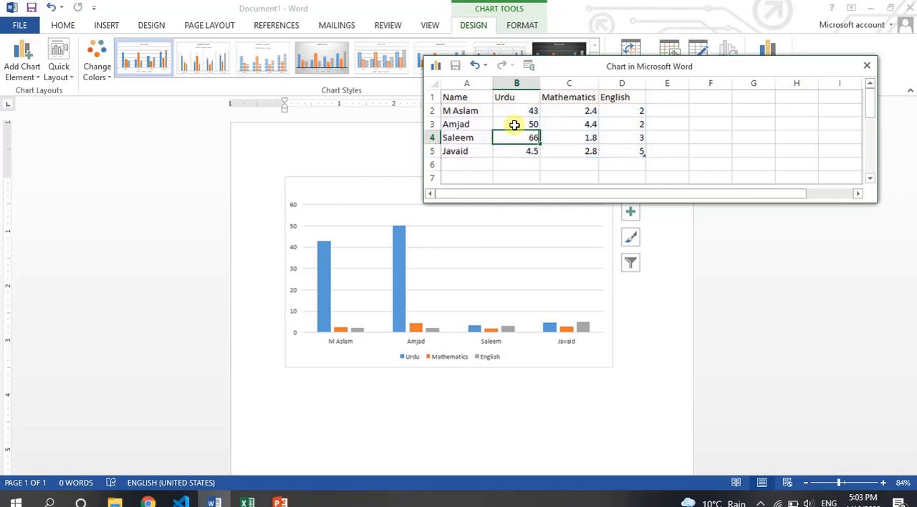
pyautogui.press('Return')
pyautogui.write('50')
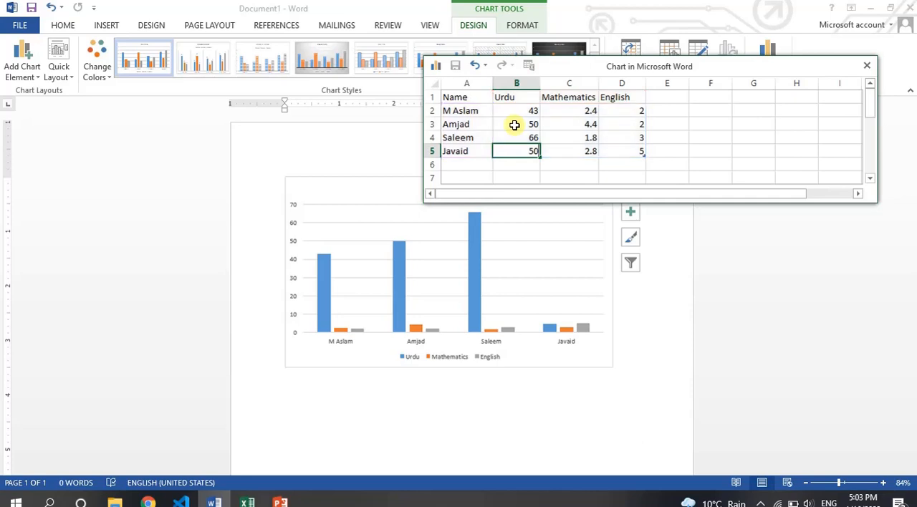
pyautogui.press('Return')
# Step: Enter the first three students' marks: 12, 65 and 65 for Mathematics, and 45, 43 and 7 for English
pyautogui.press('Up')
pyautogui.press('Up')
pyautogui.press('Up')
pyautogui.press('Up')
pyautogui.press('Right')
pyautogui.write('1')
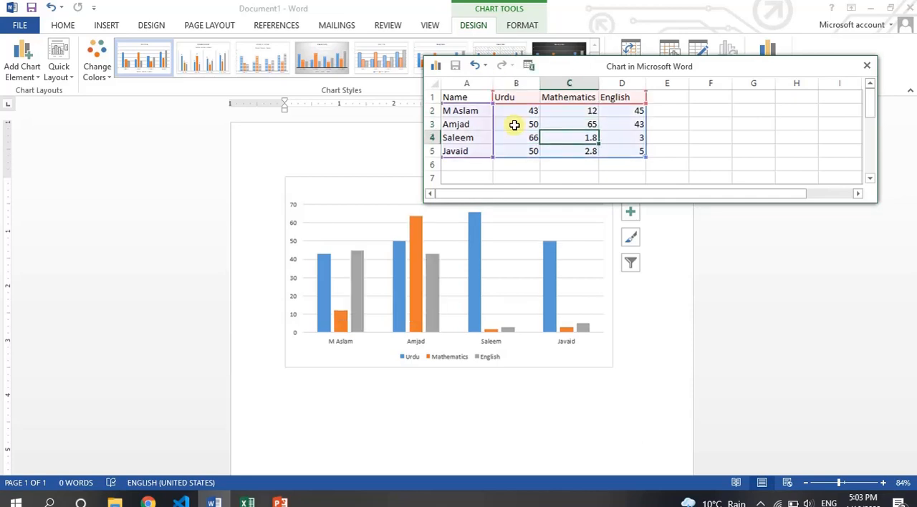
pyautogui.press('Right')
pyautogui.write('7')
pyautogui.press('Left')
pyautogui.write('6')
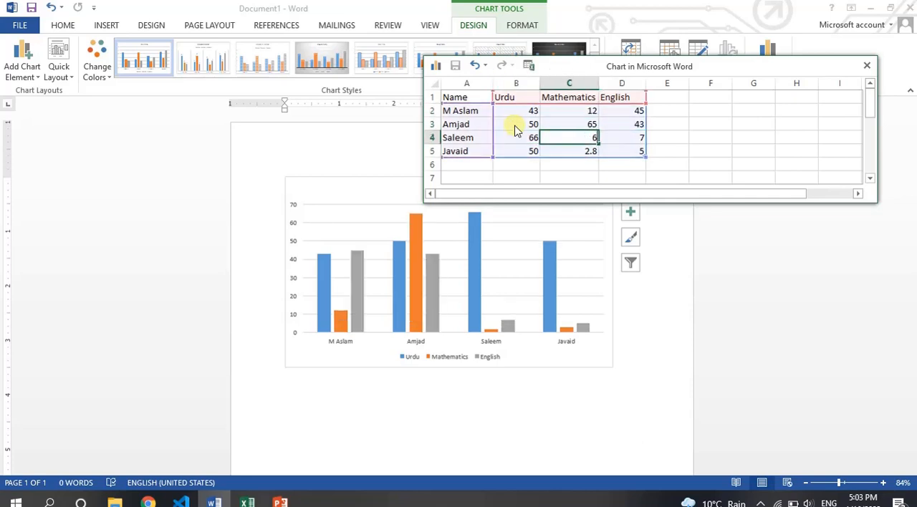
pyautogui.write('5')
pyautogui.press('Return')
# Step: Enter 76 for both Mathematics and English in row 5, and close the chart data sheet
pyautogui.write('76')
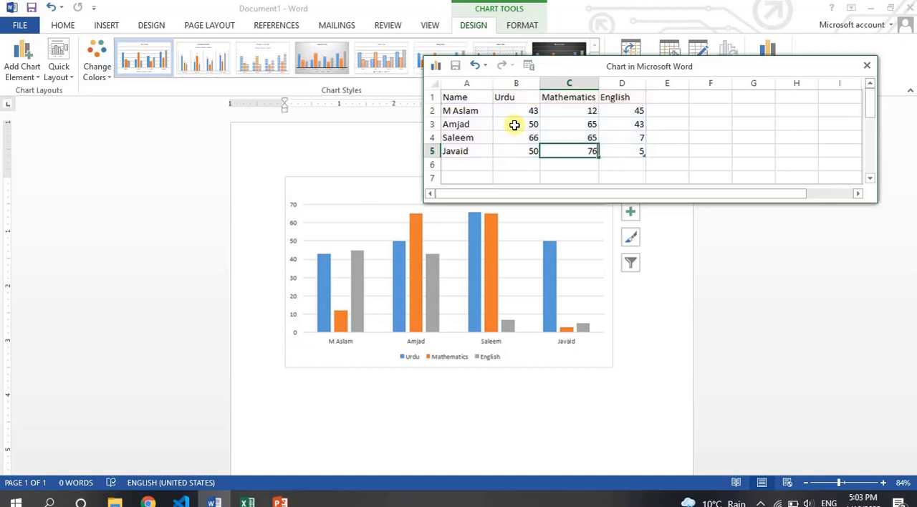
pyautogui.press('Right')
pyautogui.write('76')
pyautogui.press('Return')
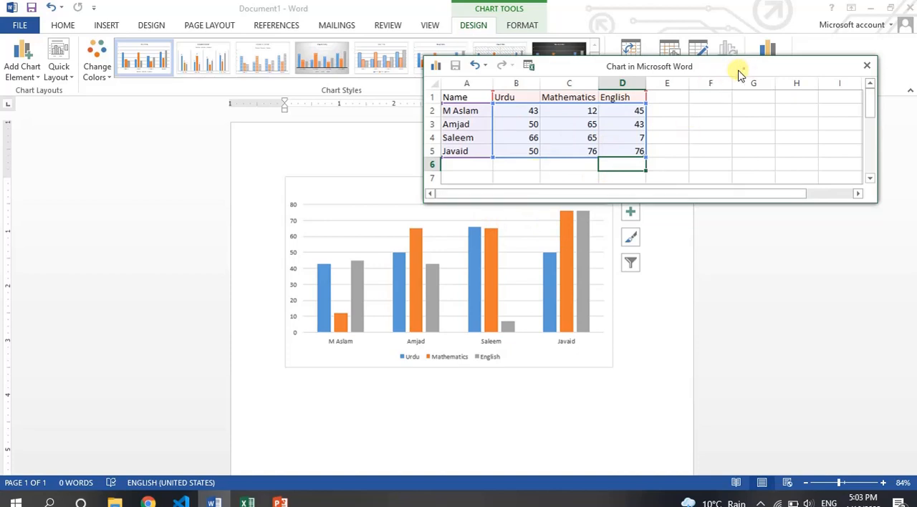
pyautogui.moveTo(740, 73); pyautogui.dragTo(596, 68)
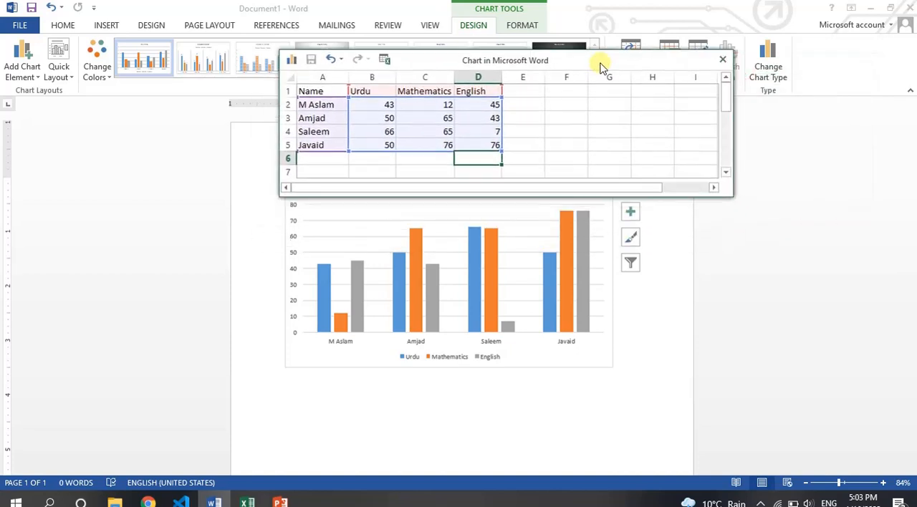
pyautogui.click(724, 60)
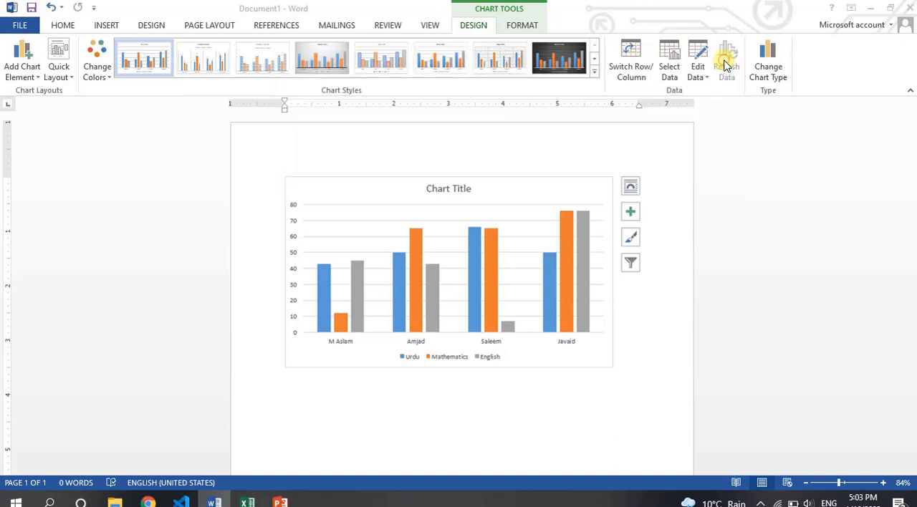
# Step: Replace the chart title with Student Marks and close the title formatting options
pyautogui.click(549, 237)
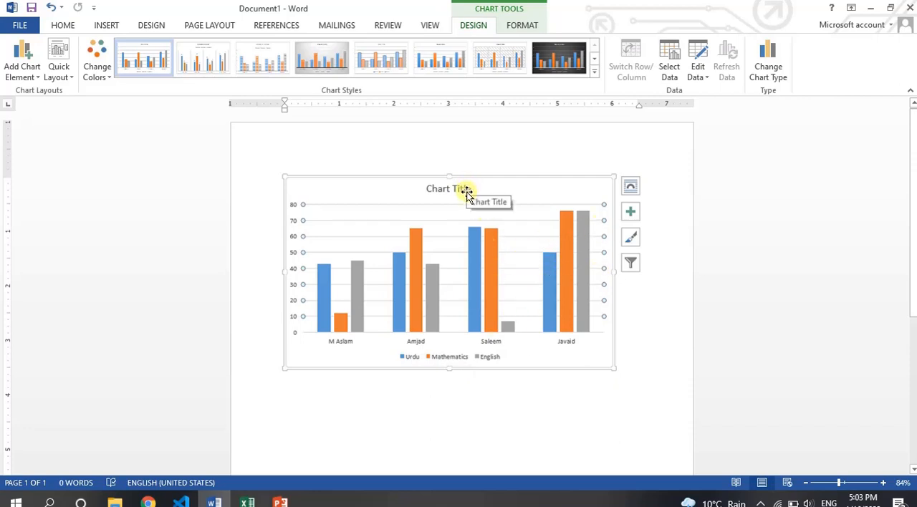
pyautogui.moveTo(842, 483); pyautogui.dragTo(849, 484)
pyautogui.click(850, 486)
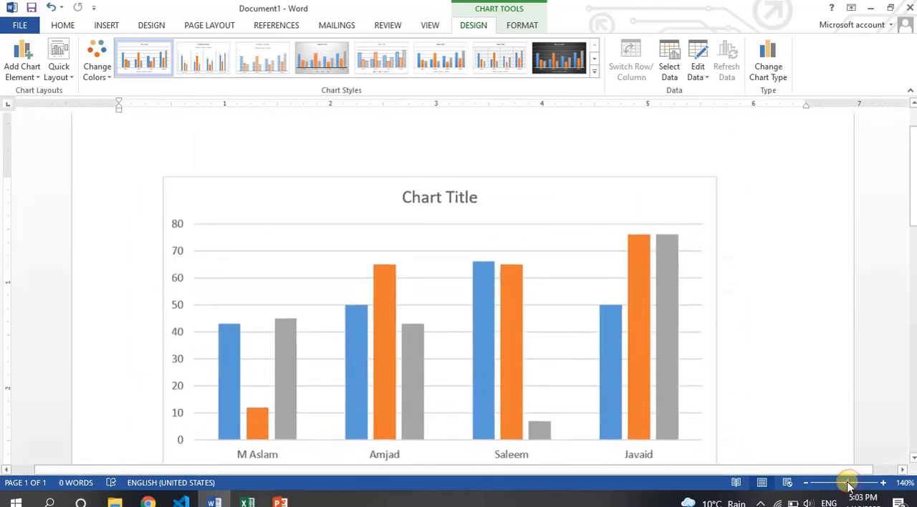
pyautogui.doubleClick(441, 198)
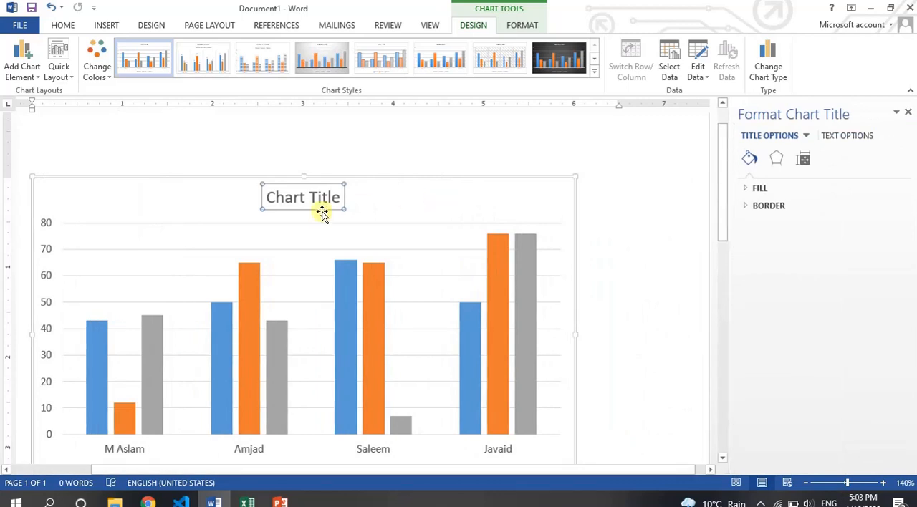
pyautogui.tripleClick(305, 200)
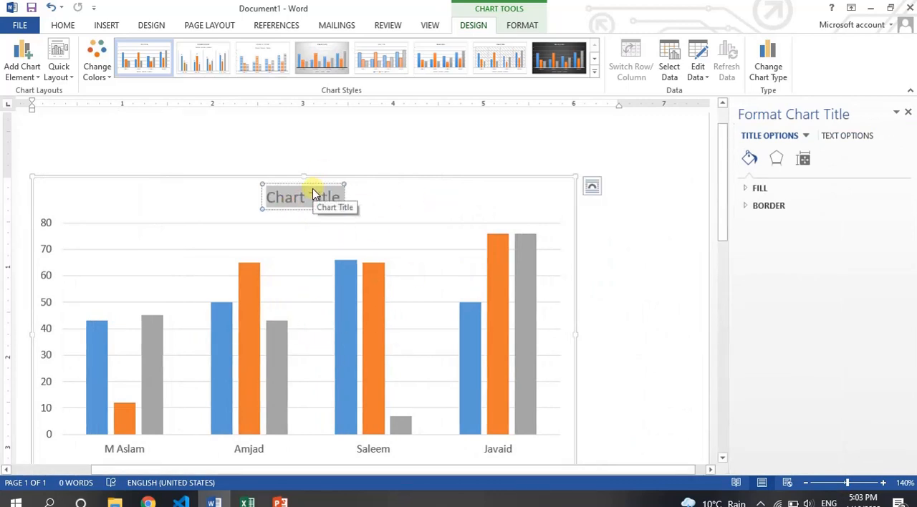
pyautogui.write('Student')
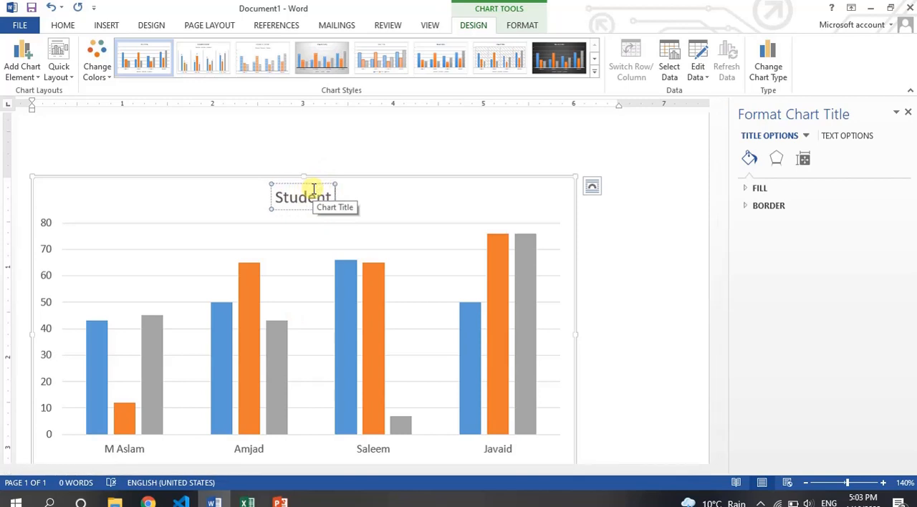
pyautogui.write(' Marks')
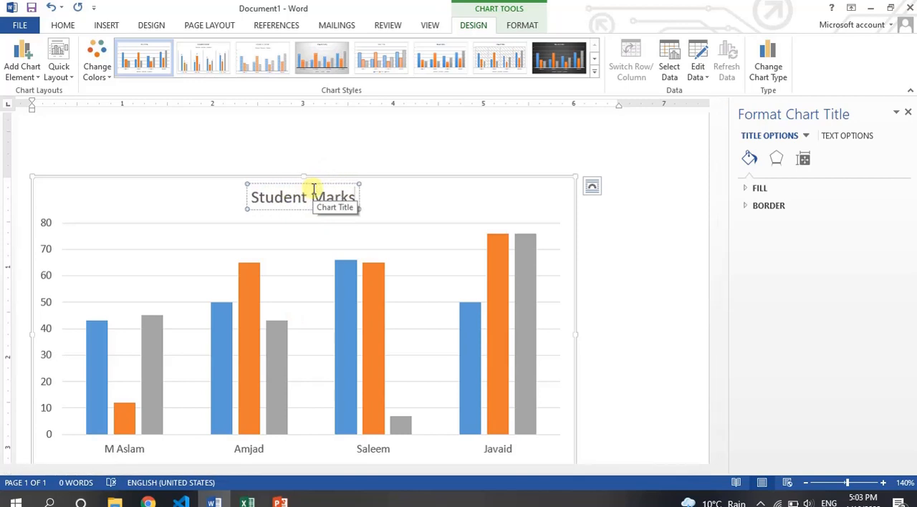
pyautogui.click(908, 112)
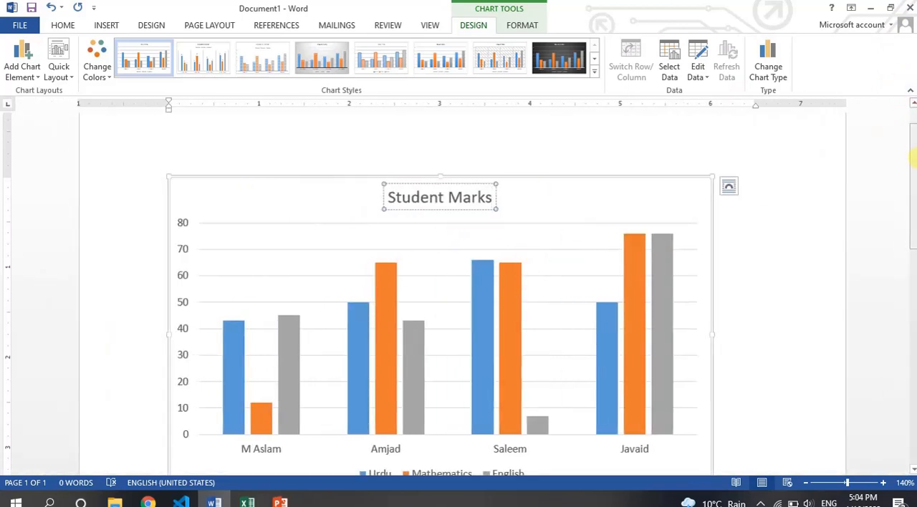
# Step: Examine the titled chart, checking the first student's Urdu and Mathematics bars and the legend entries
pyautogui.scroll(-1, 912, 183)
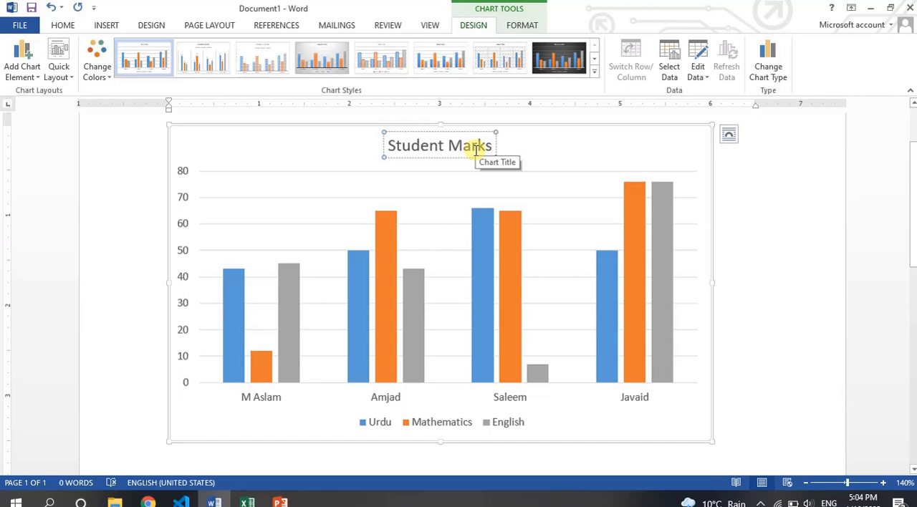
pyautogui.click(461, 159)
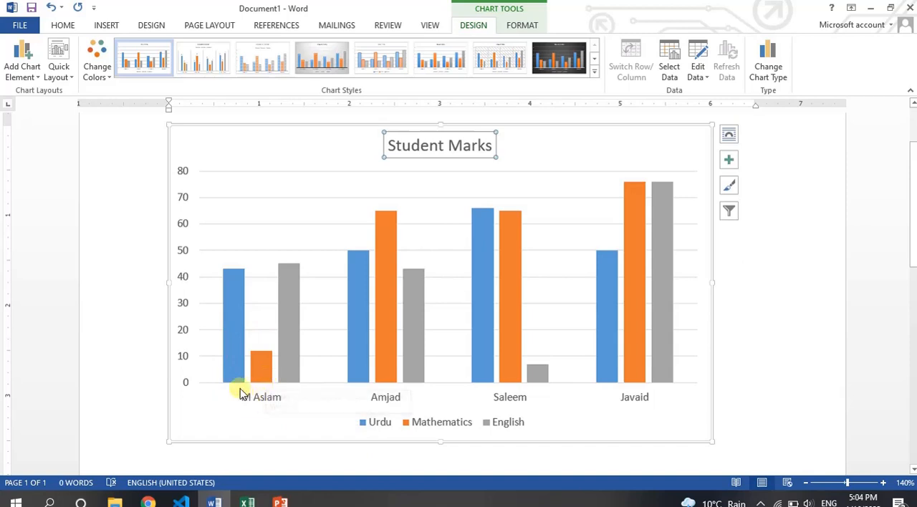
pyautogui.moveTo(231, 351)
pyautogui.moveTo(229, 275)
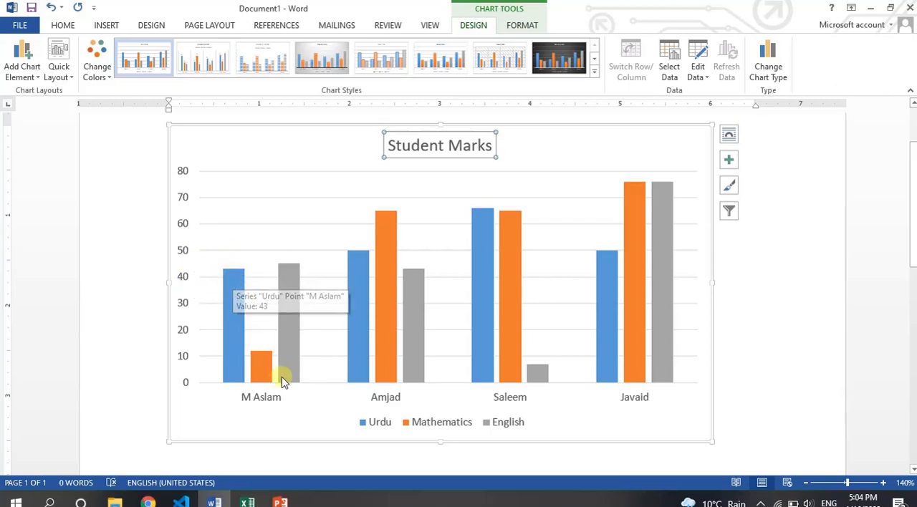
pyautogui.moveTo(263, 358)
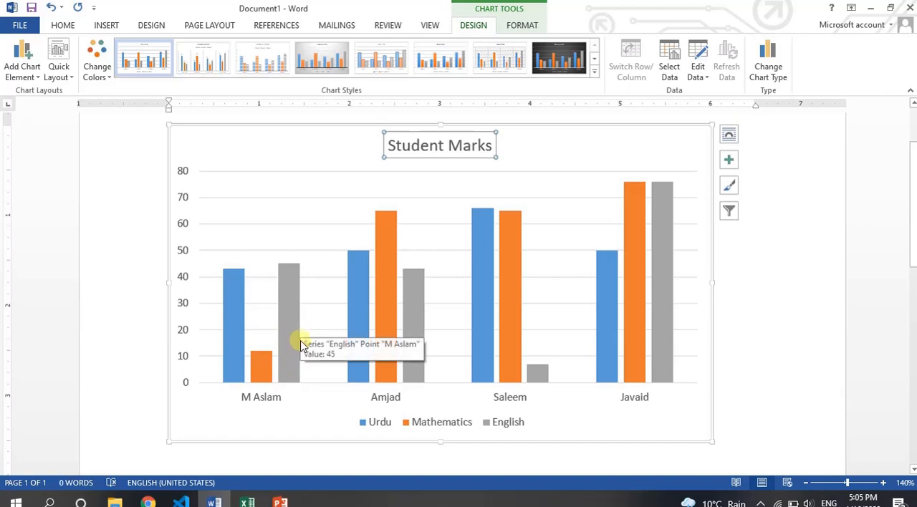
pyautogui.click(836, 483)
pyautogui.moveTo(913, 290); pyautogui.dragTo(911, 276)
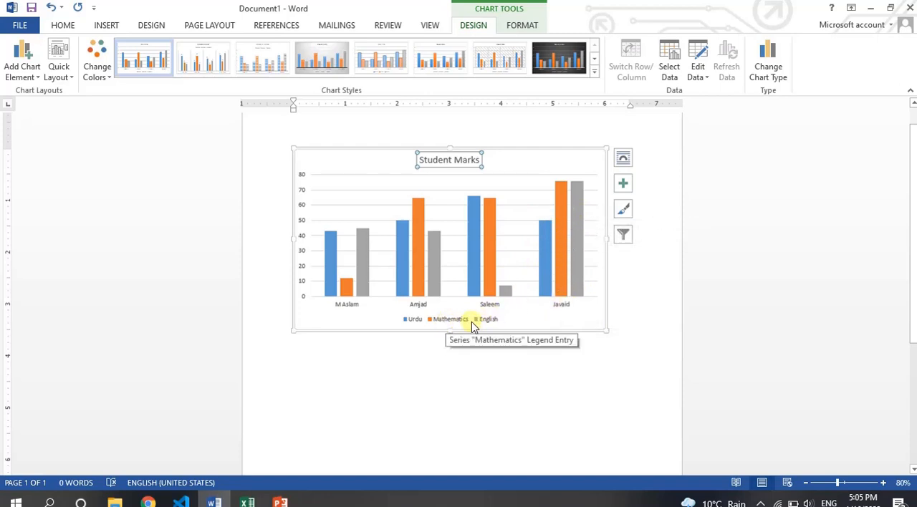
pyautogui.moveTo(568, 208)
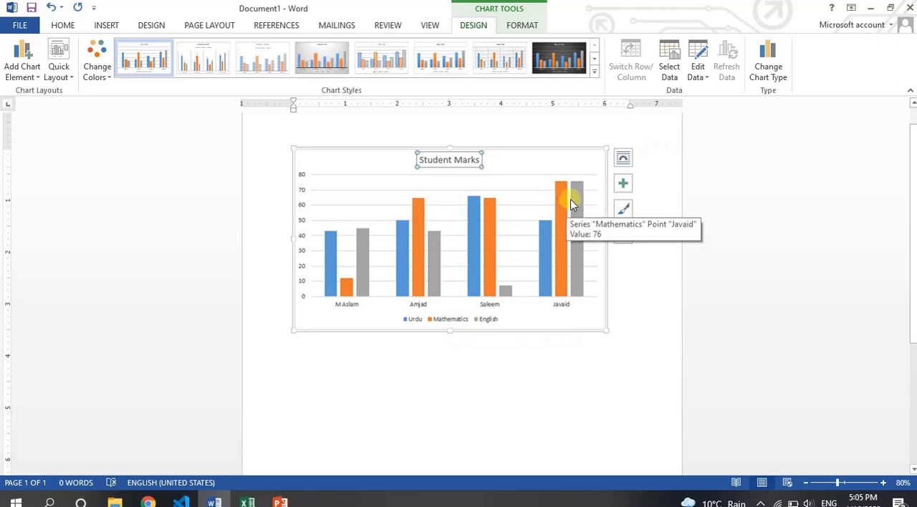
pyautogui.click(843, 484)
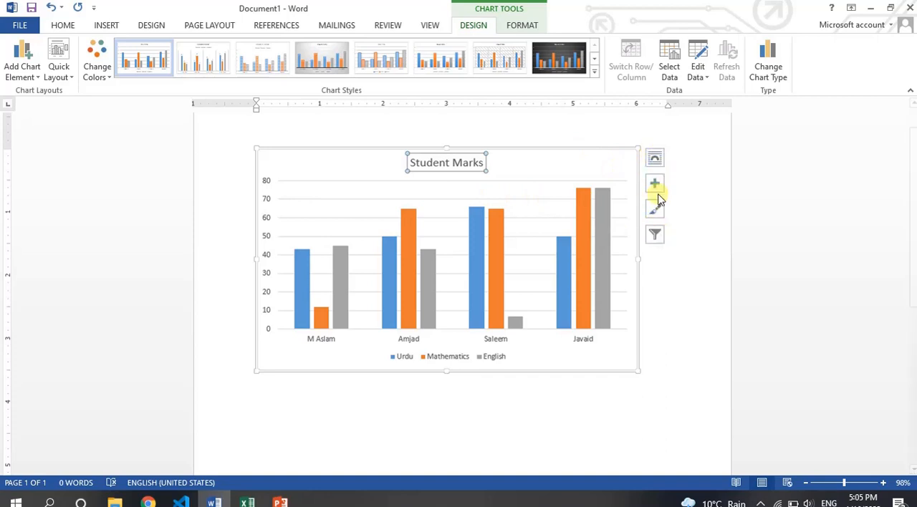
# Step: Look at the chart's layout options, and turn its axis titles on and off again
pyautogui.click(654, 158)
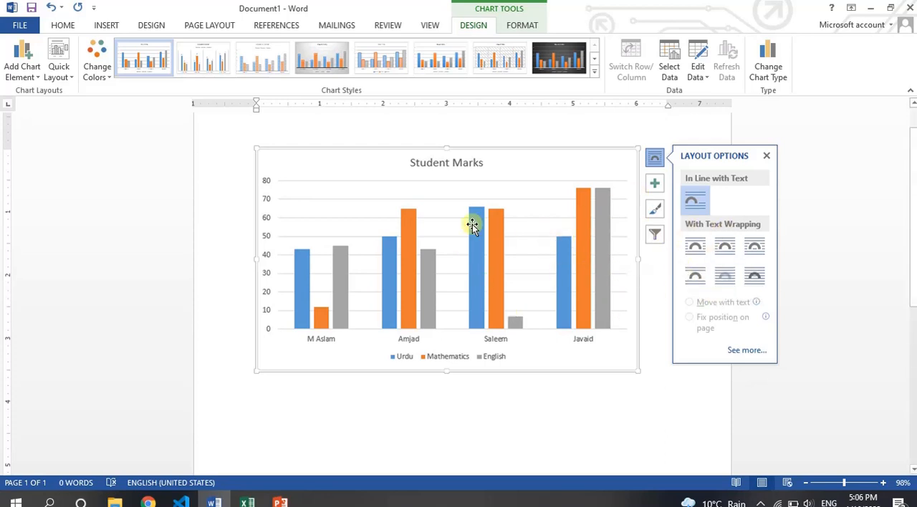
pyautogui.click(654, 185)
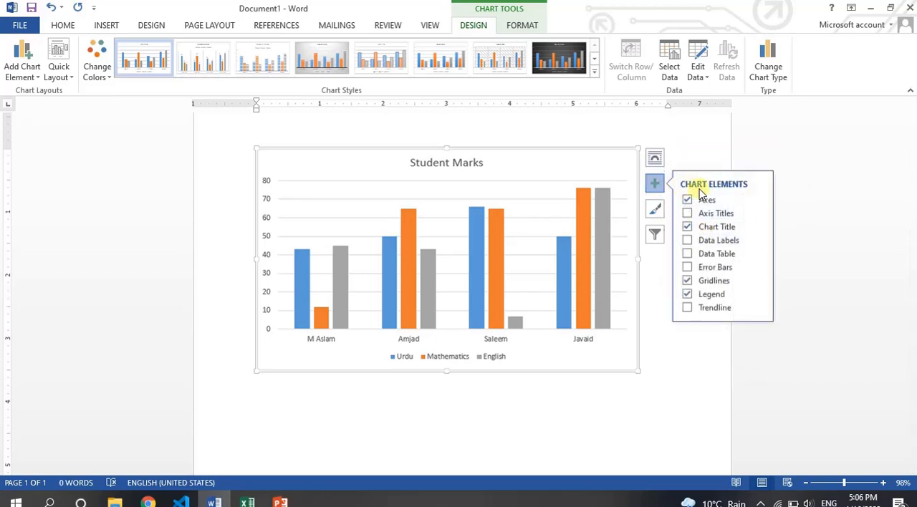
pyautogui.click(688, 213)
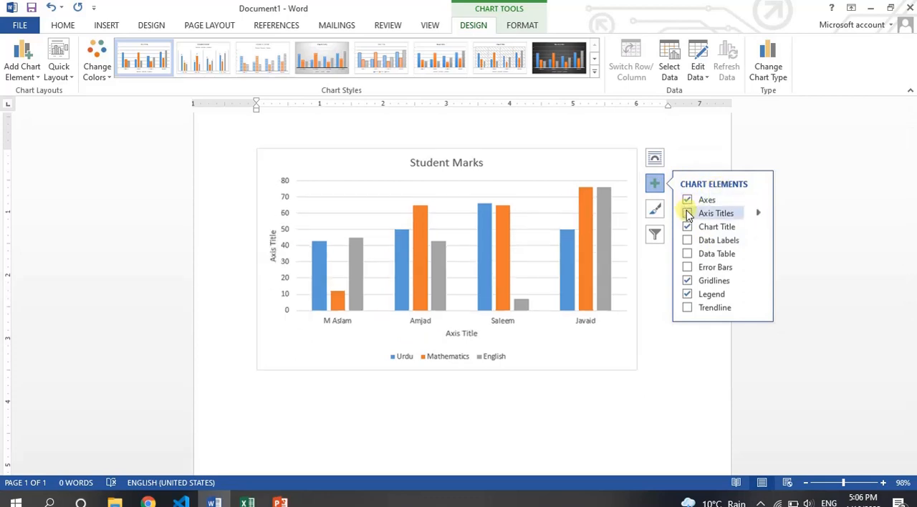
pyautogui.click(688, 214)
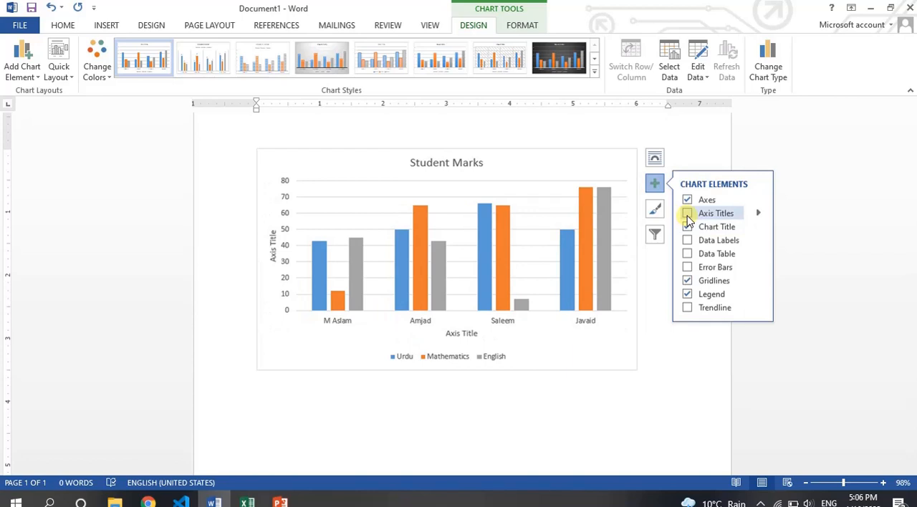
# Step: Try showing the data table beneath the chart twice, hiding it again each time
pyautogui.click(688, 255)
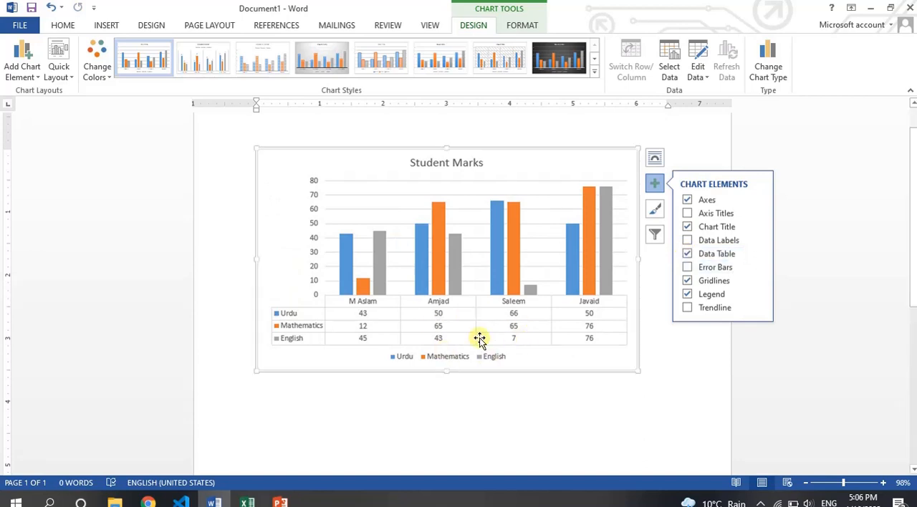
pyautogui.click(688, 255)
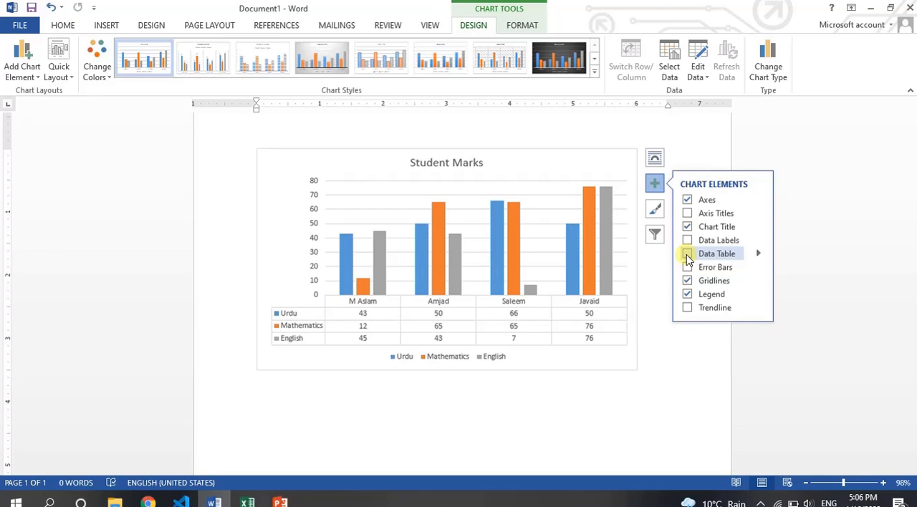
pyautogui.click(687, 255)
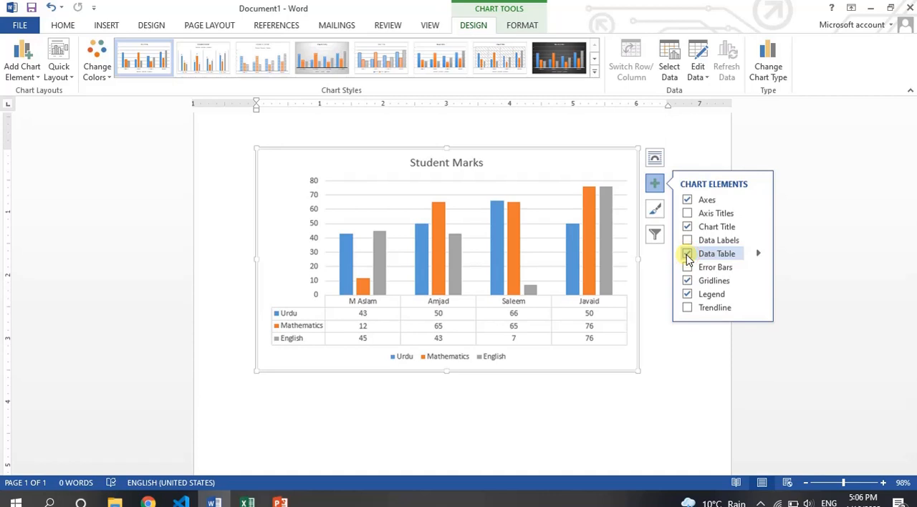
pyautogui.click(688, 255)
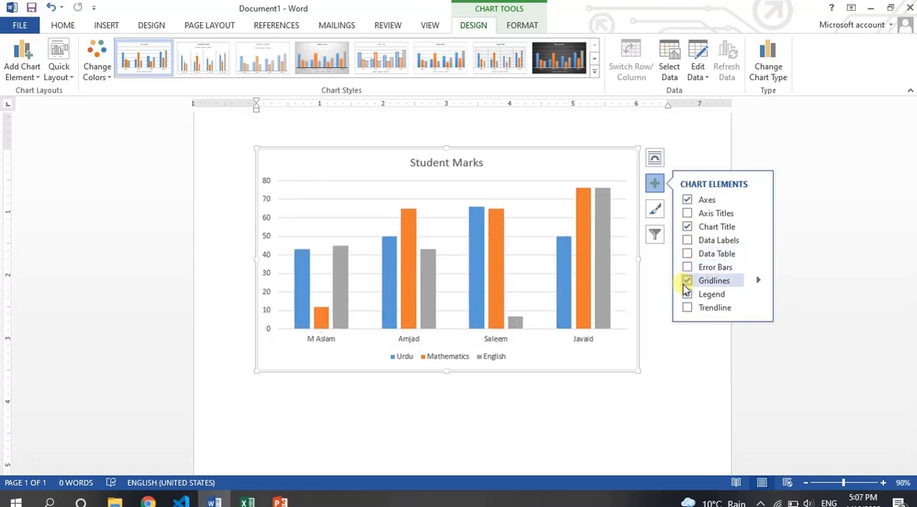
# Step: Hide and restore the chart's gridlines, and toggle the legend to place it beside the plot area
pyautogui.click(686, 281)
pyautogui.click(687, 281)
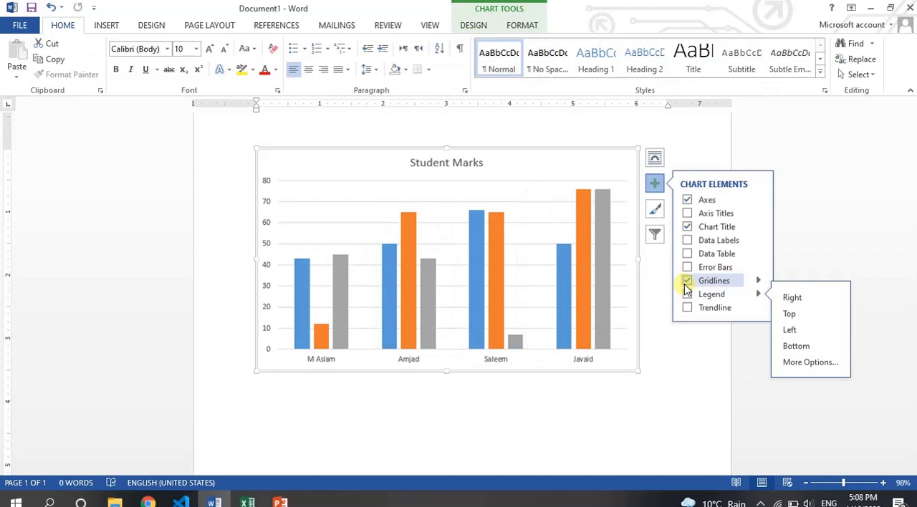
pyautogui.click(687, 294)
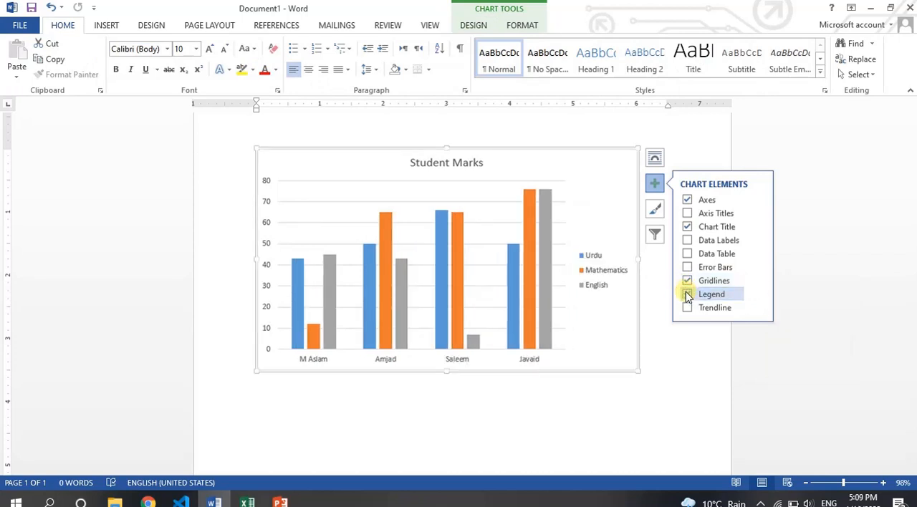
# Step: Turn the chart's legend off and on again, try it above the plot area, and place it at the bottom
pyautogui.click(687, 295)
pyautogui.click(687, 294)
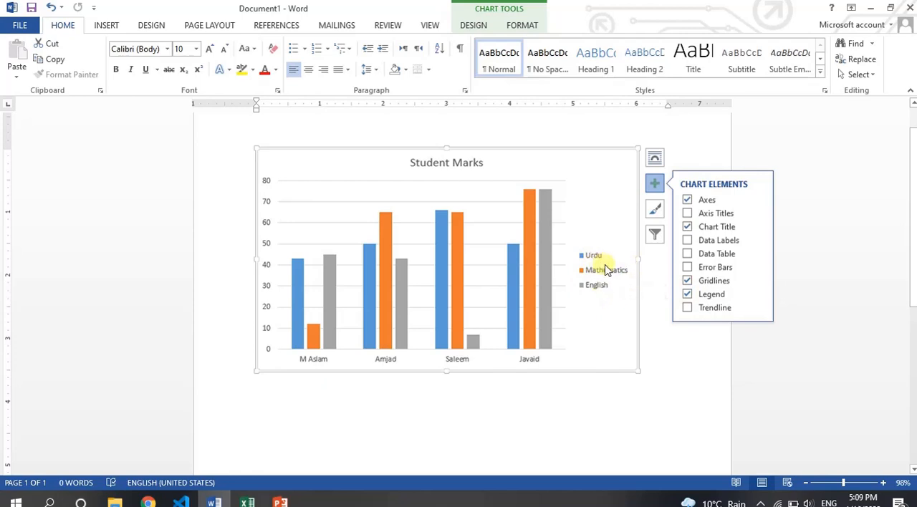
pyautogui.click(757, 281)
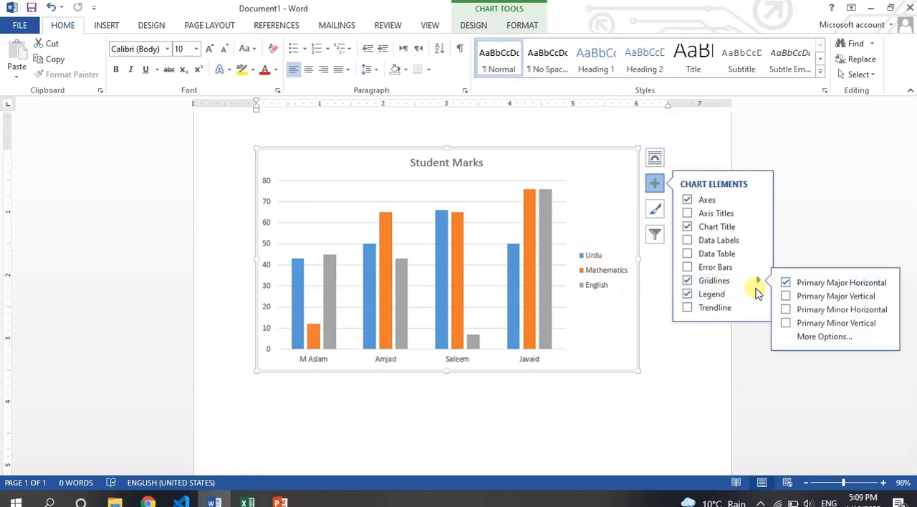
pyautogui.click(758, 294)
pyautogui.click(788, 314)
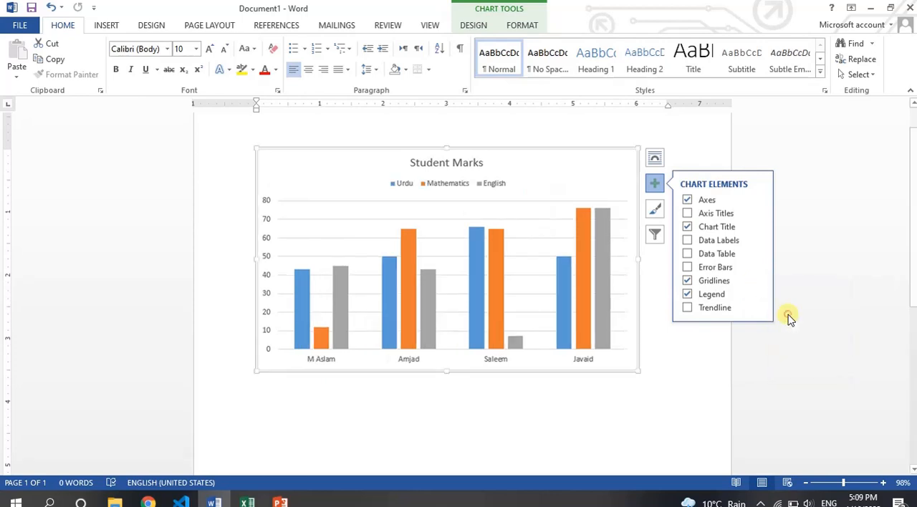
pyautogui.click(759, 294)
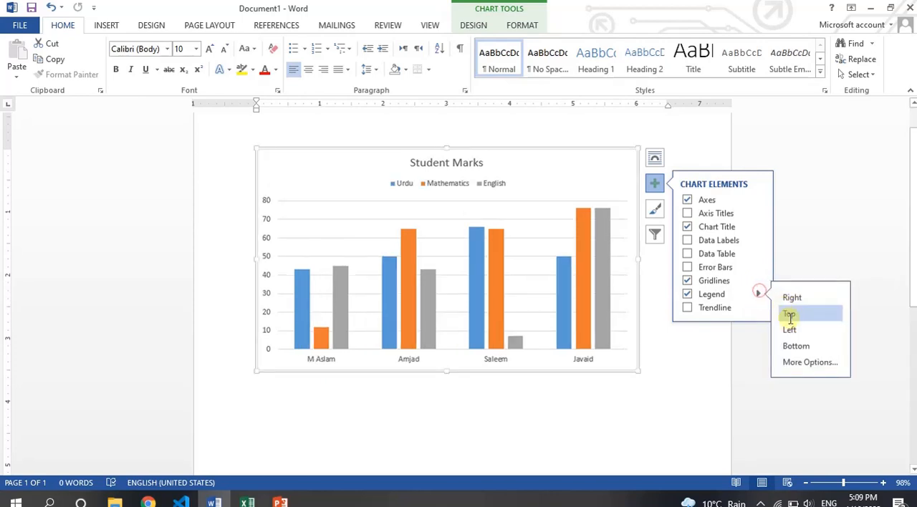
pyautogui.click(794, 346)
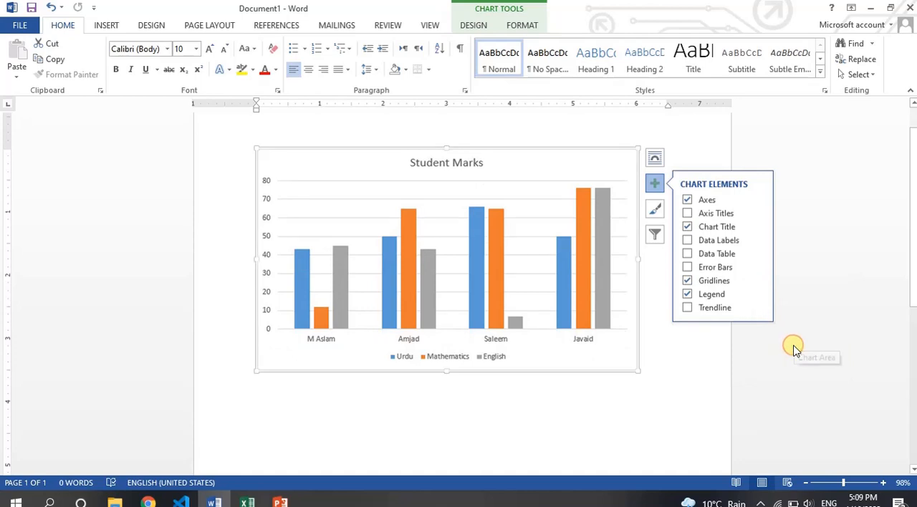
# Step: Add a trendline based on the Urdu series to the chart and undo it
pyautogui.click(688, 309)
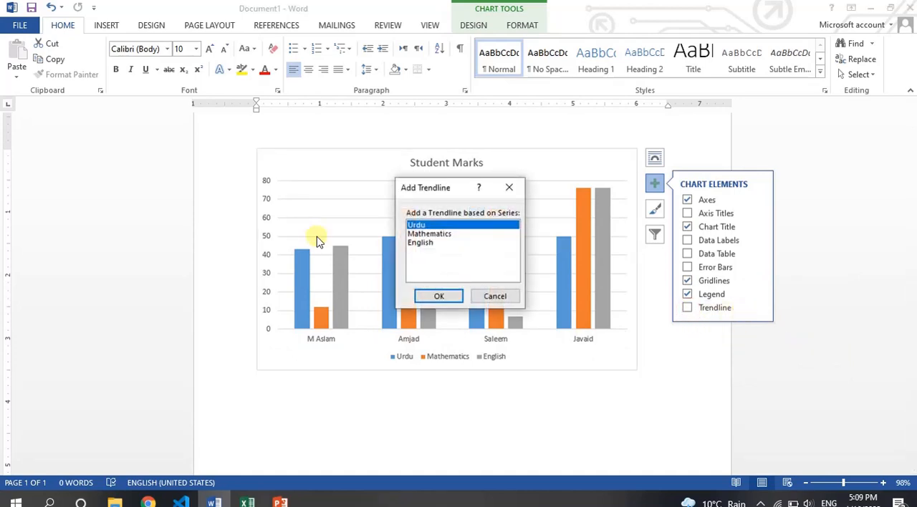
pyautogui.click(440, 296)
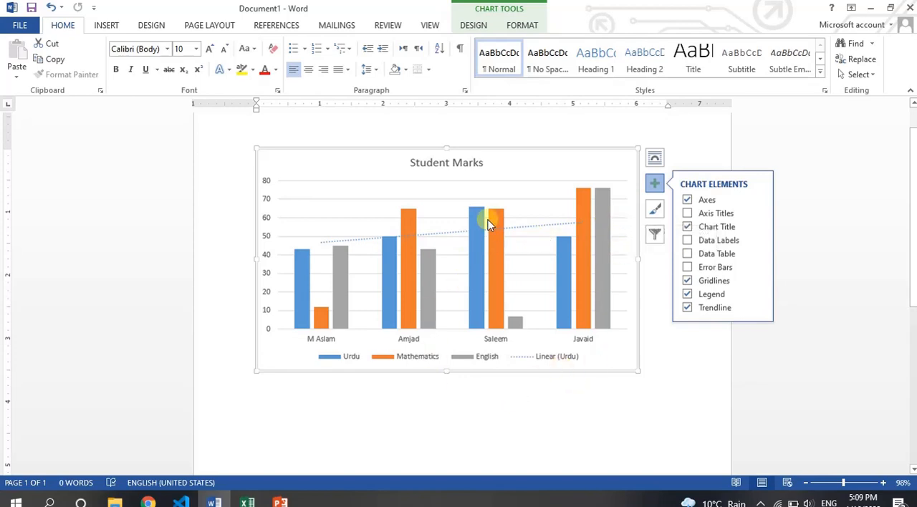
pyautogui.click(655, 185)
pyautogui.hotkey('ctrl', 'z')
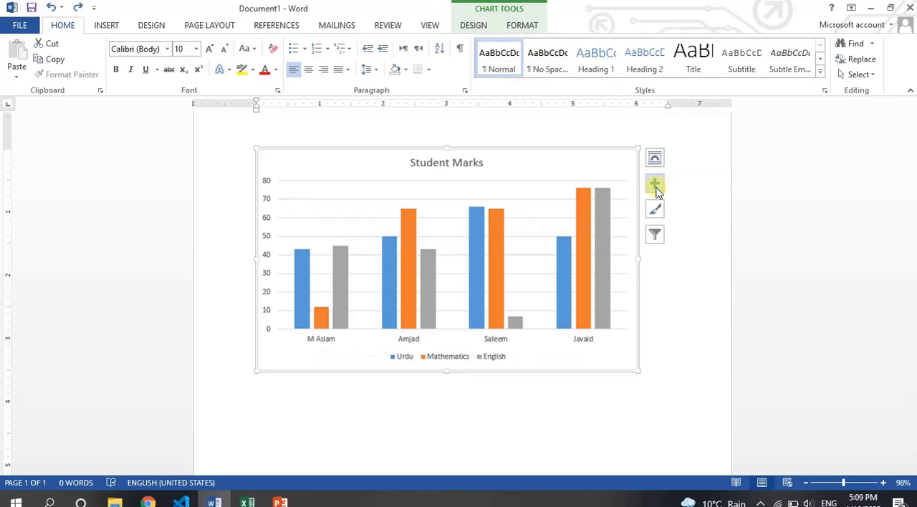
pyautogui.click(656, 187)
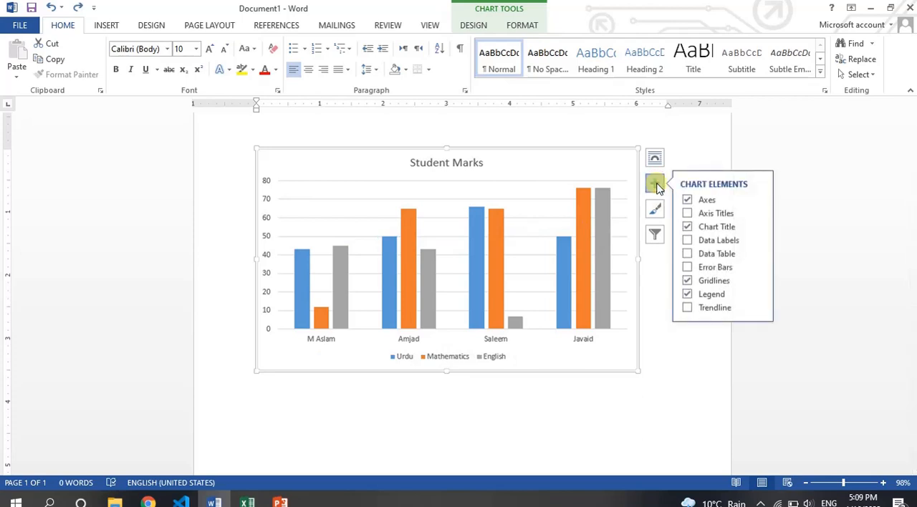
pyautogui.click(655, 185)
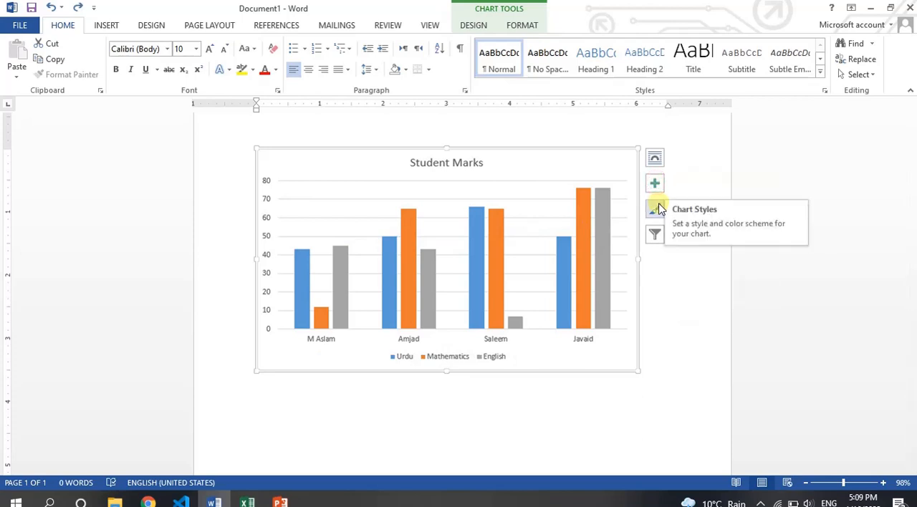
# Step: Browse the chart styles and apply the dark style with outlined, unfilled bars
pyautogui.click(656, 208)
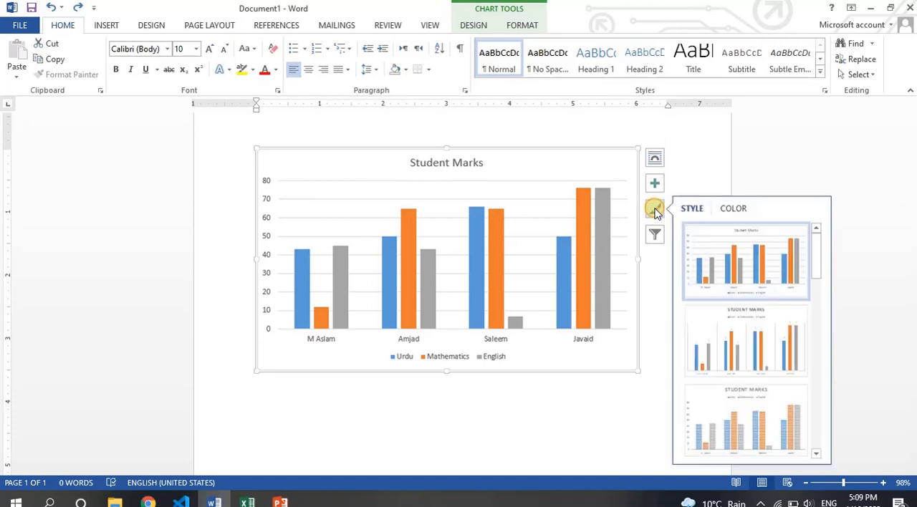
pyautogui.moveTo(817, 247); pyautogui.dragTo(821, 329)
pyautogui.click(744, 395)
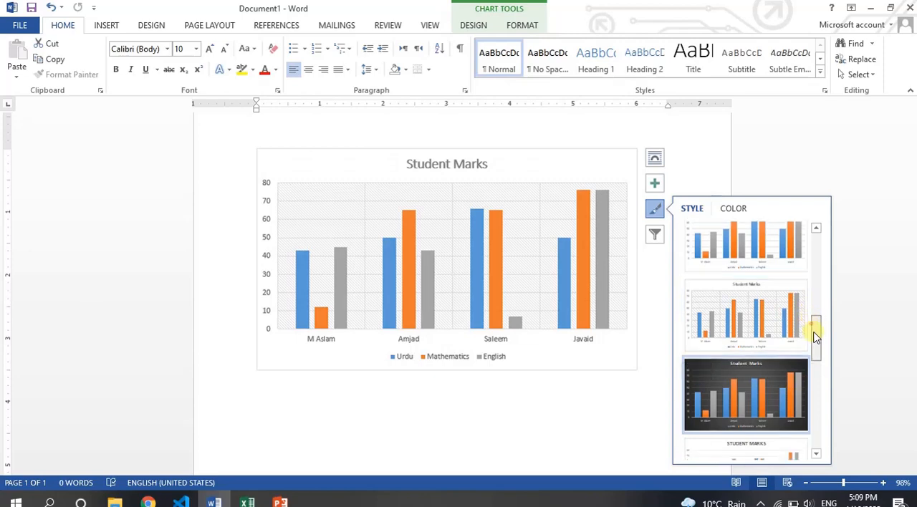
pyautogui.moveTo(812, 327); pyautogui.dragTo(813, 410)
pyautogui.click(738, 272)
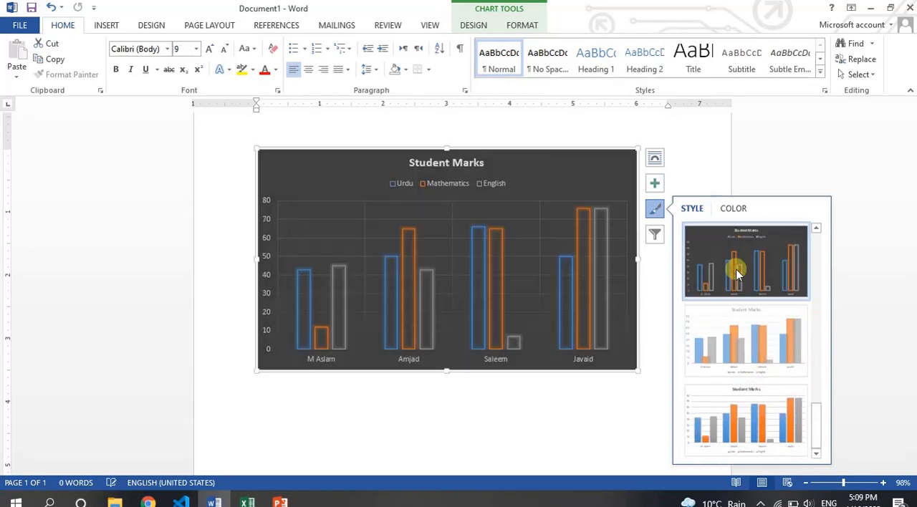
# Step: Look at the chart's colour schemes and its filter options, and close the Excel data window
pyautogui.click(733, 208)
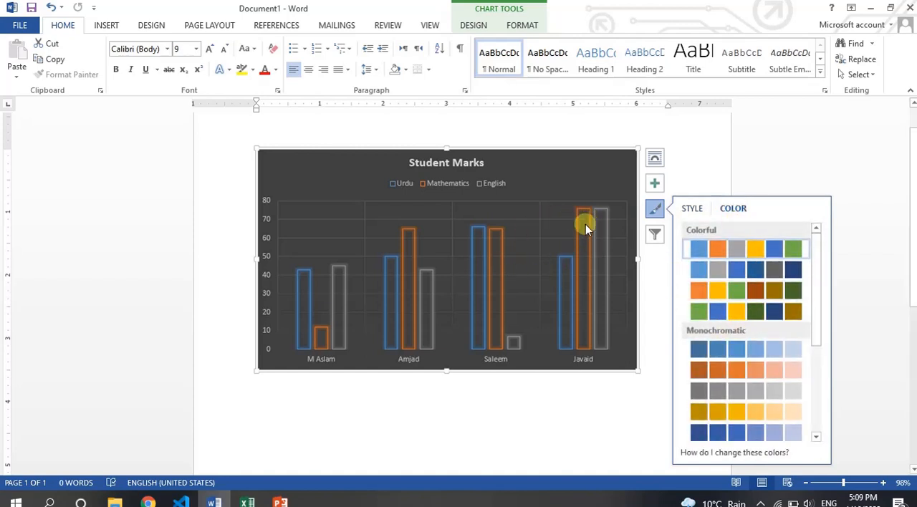
pyautogui.click(693, 209)
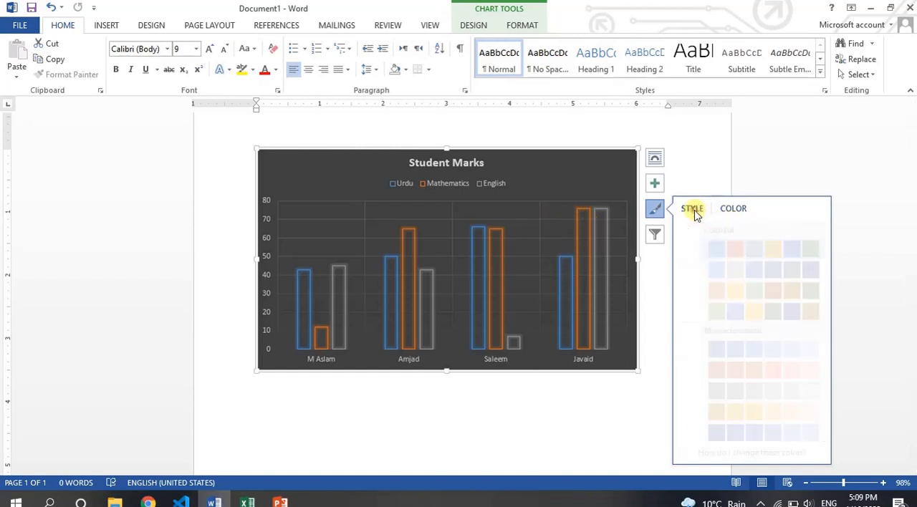
pyautogui.click(655, 235)
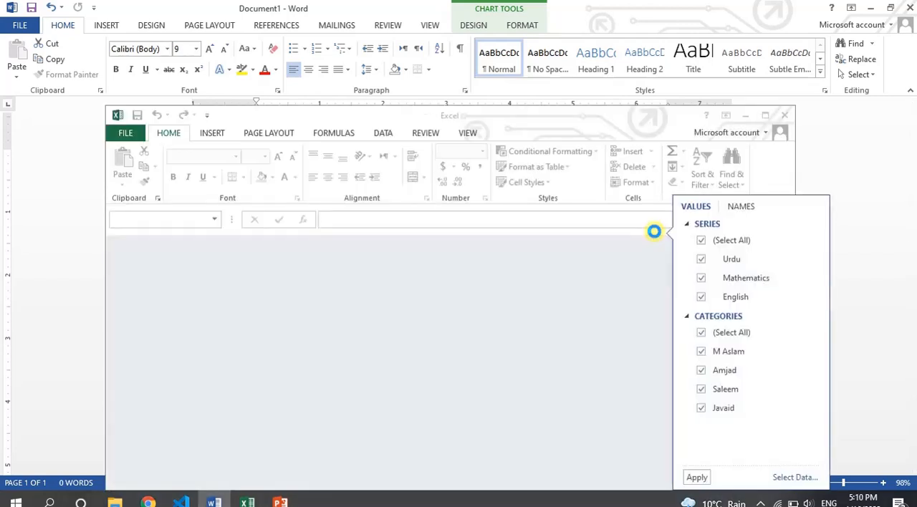
pyautogui.click(785, 115)
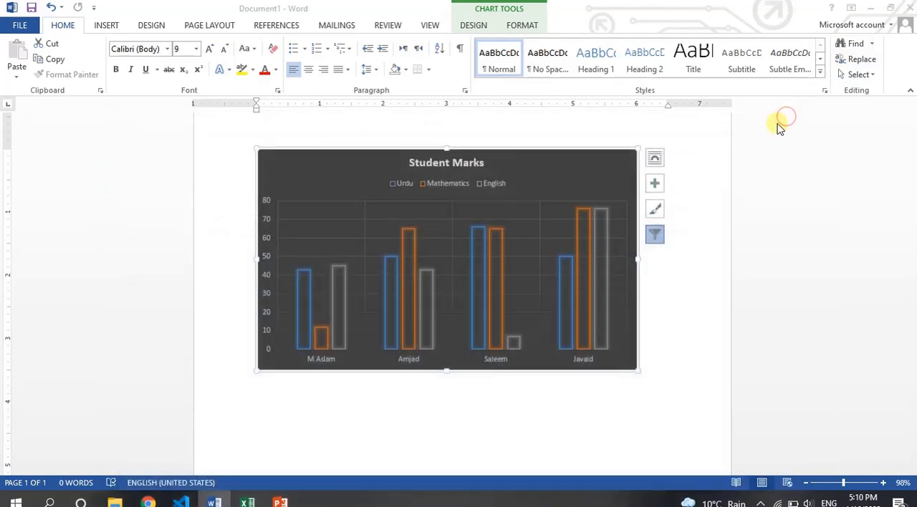
# Step: Restore the first chart style, with solid bars on a white background
pyautogui.click(654, 209)
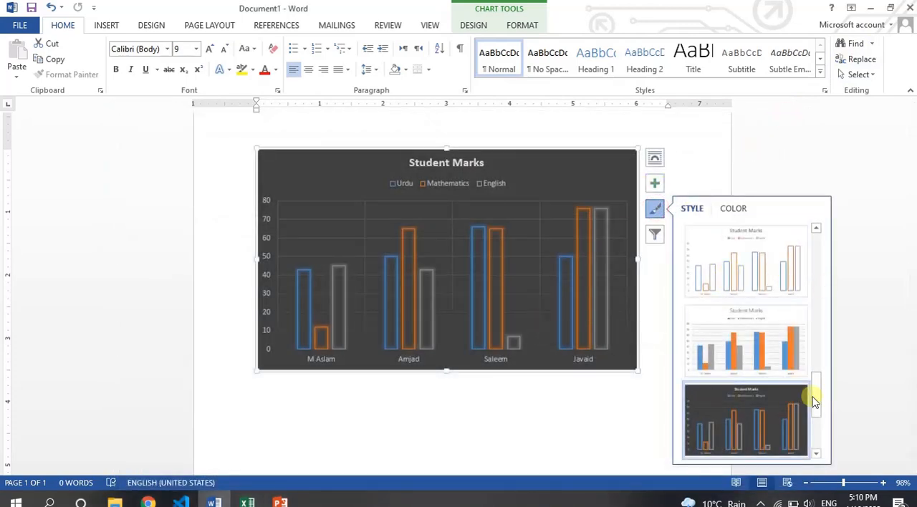
pyautogui.moveTo(821, 400); pyautogui.dragTo(813, 266)
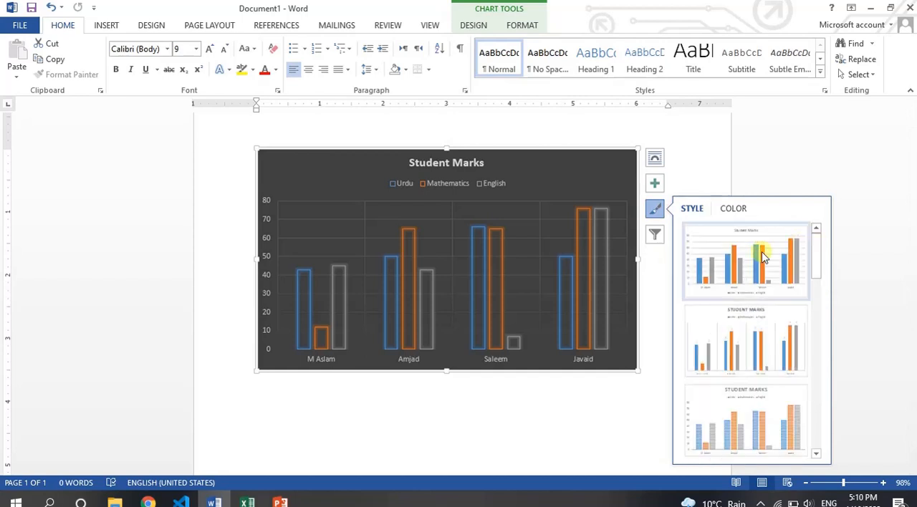
pyautogui.click(656, 210)
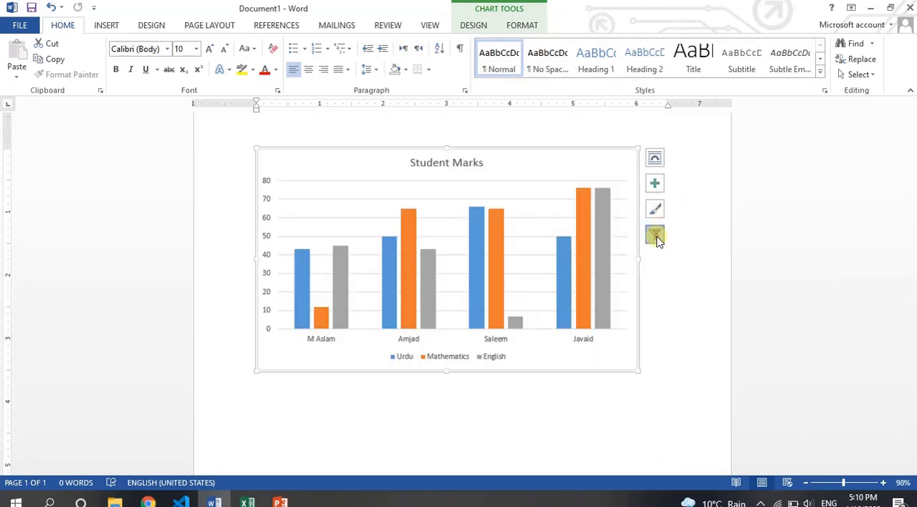
# Step: Try excluding the Urdu series and the student categories in the chart filters, selecting them all again
pyautogui.click(658, 240)
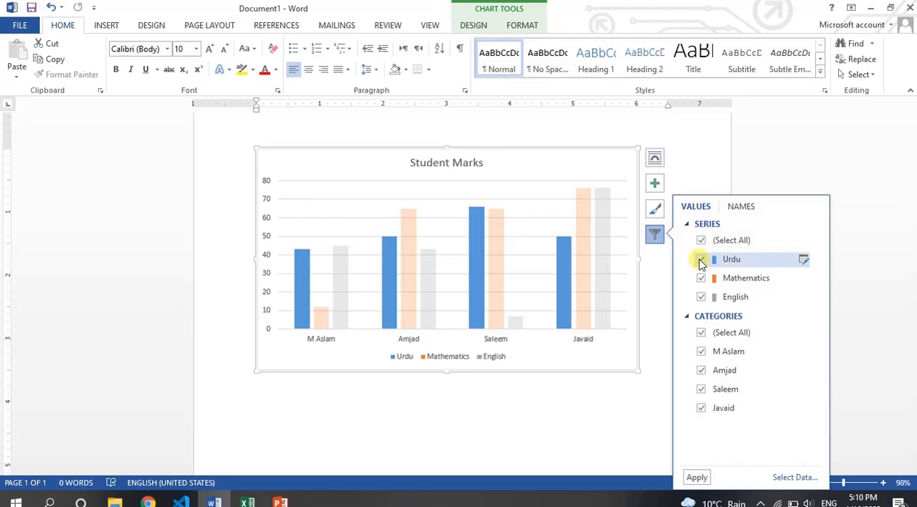
pyautogui.click(702, 260)
pyautogui.click(702, 261)
pyautogui.click(701, 261)
pyautogui.click(700, 337)
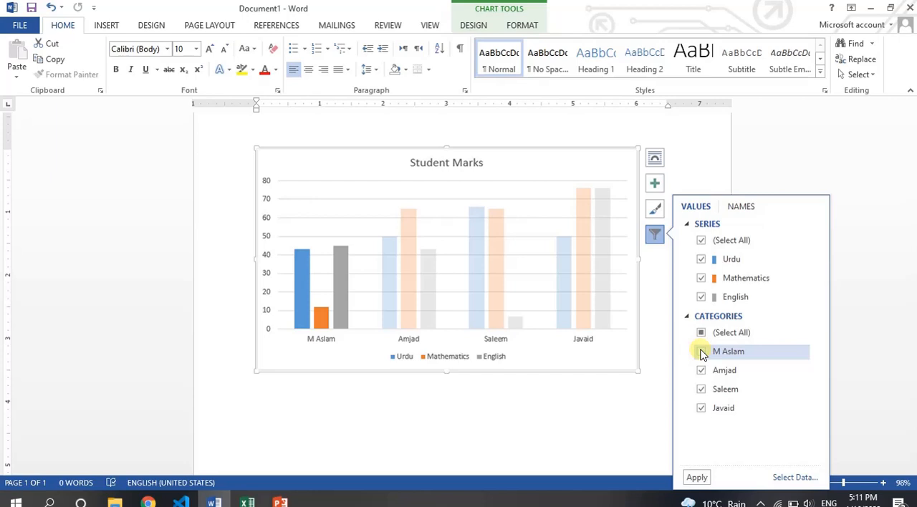
pyautogui.click(702, 352)
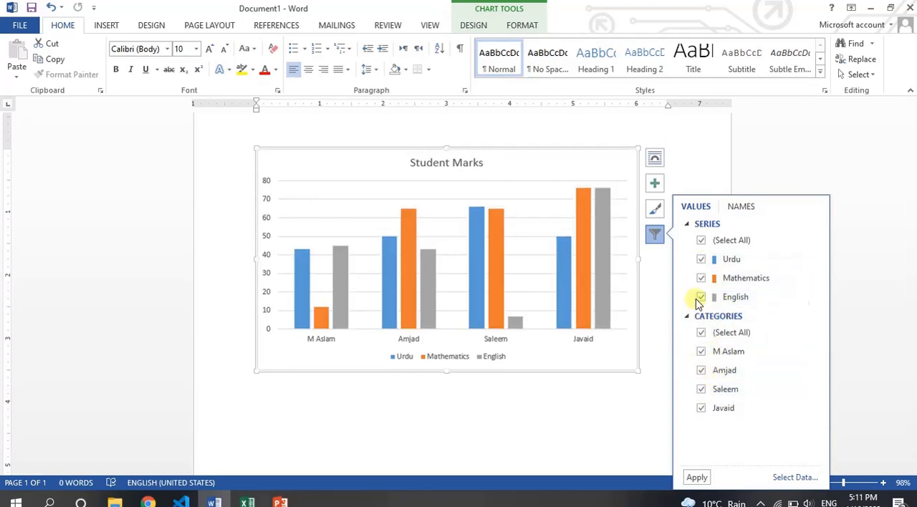
# Step: Filter out the first three students to chart only the last student's marks, and undo the filter
pyautogui.click(701, 353)
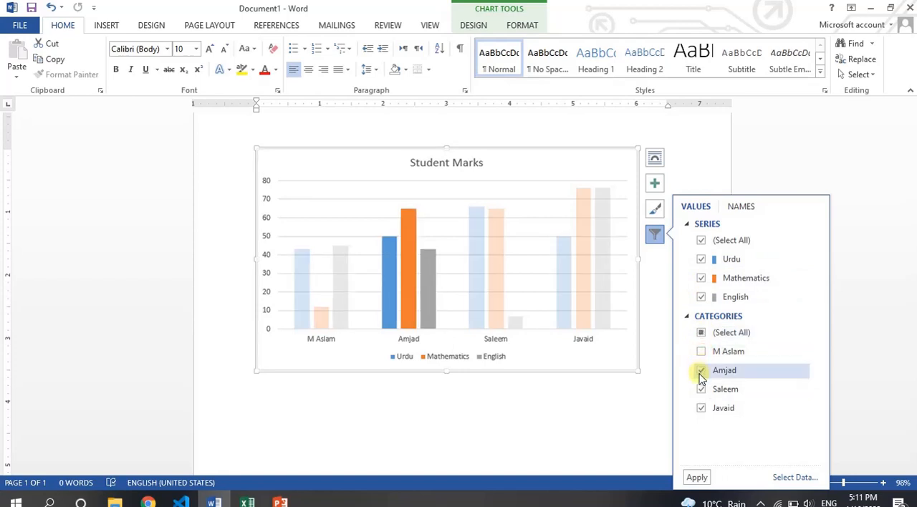
pyautogui.click(701, 370)
pyautogui.click(701, 389)
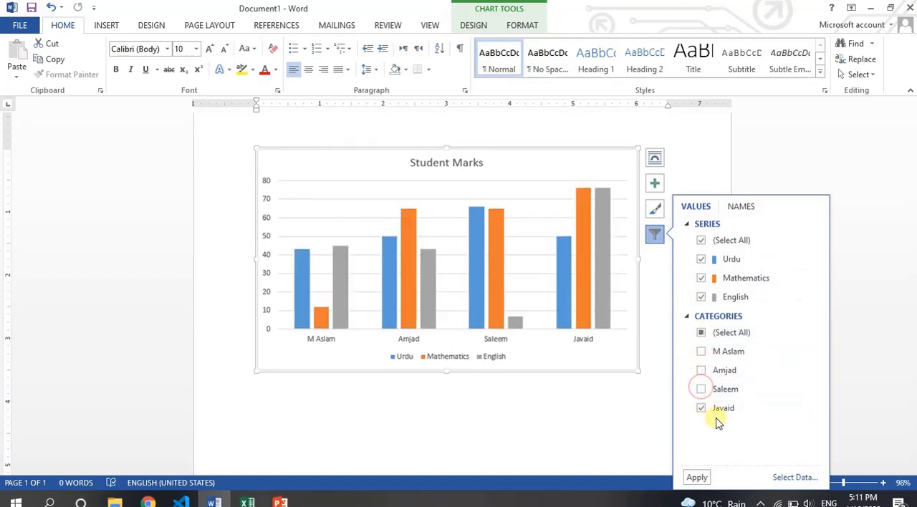
pyautogui.click(698, 478)
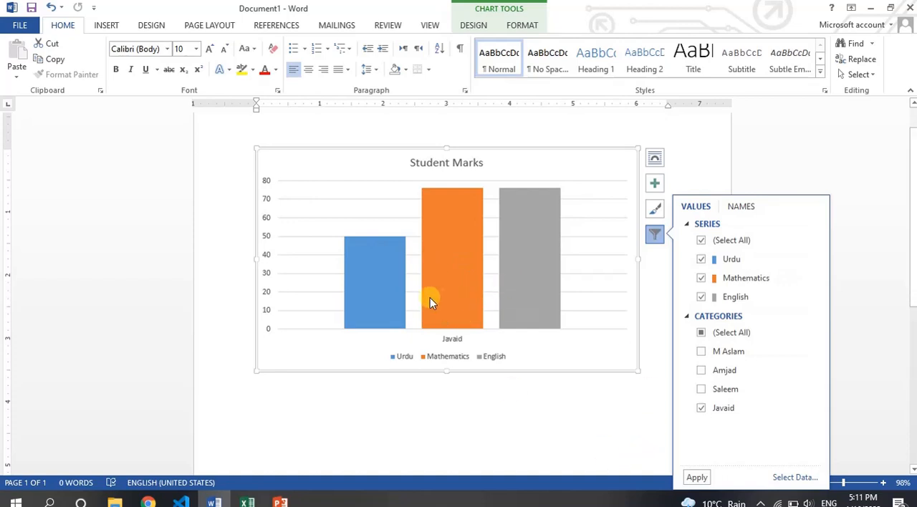
pyautogui.moveTo(532, 295)
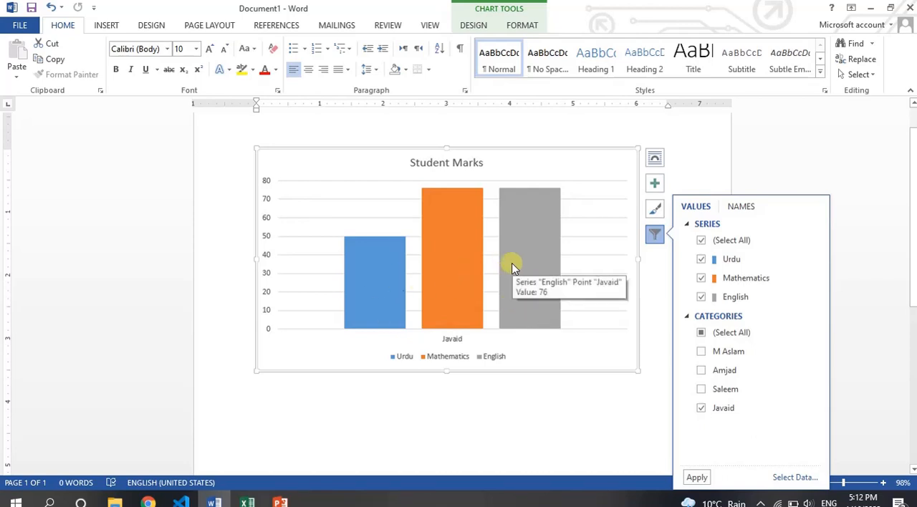
pyautogui.click(655, 158)
pyautogui.click(656, 184)
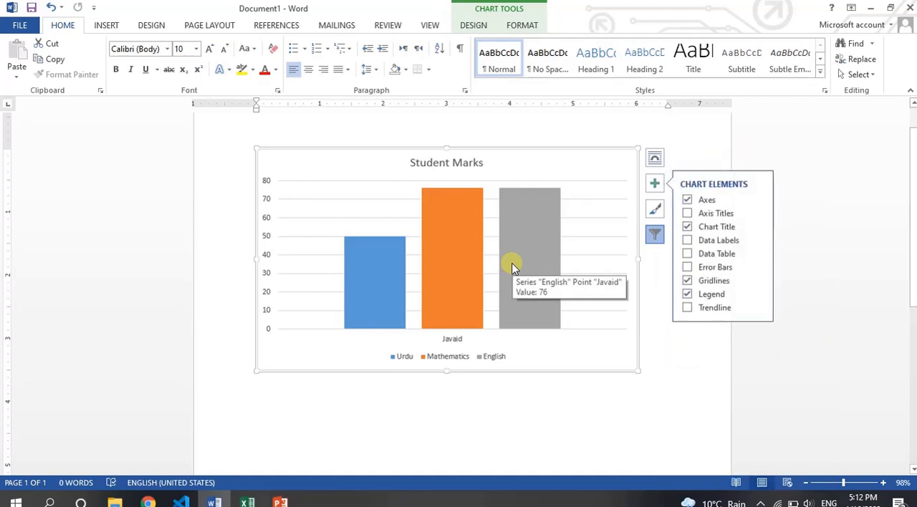
pyautogui.click(721, 162)
pyautogui.hotkey('ctrl', 'z')
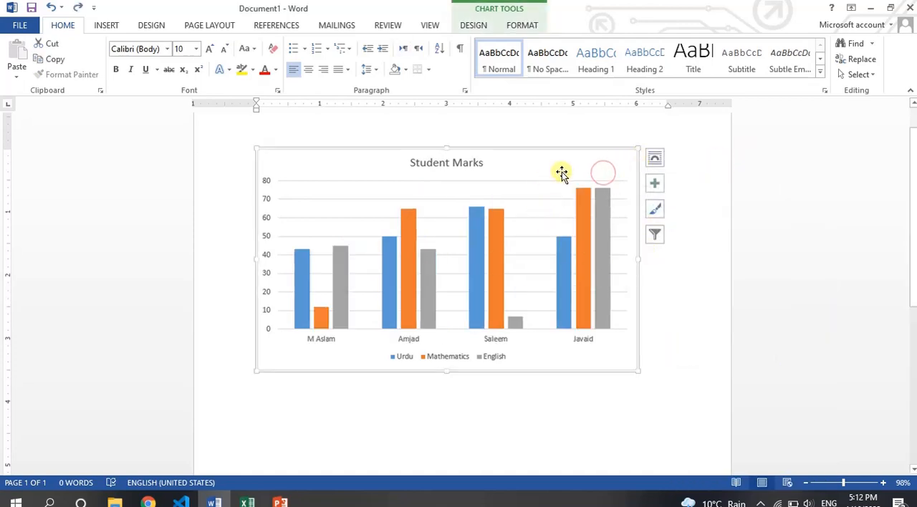
# Step: Look through the elements that can be added to the chart, from axes and axis titles to data tables and gridlines
pyautogui.click(474, 25)
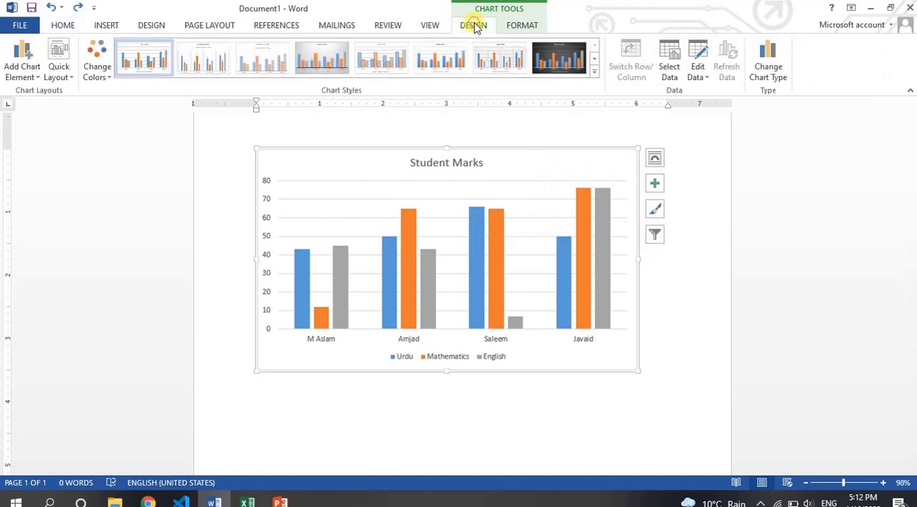
pyautogui.click(31, 78)
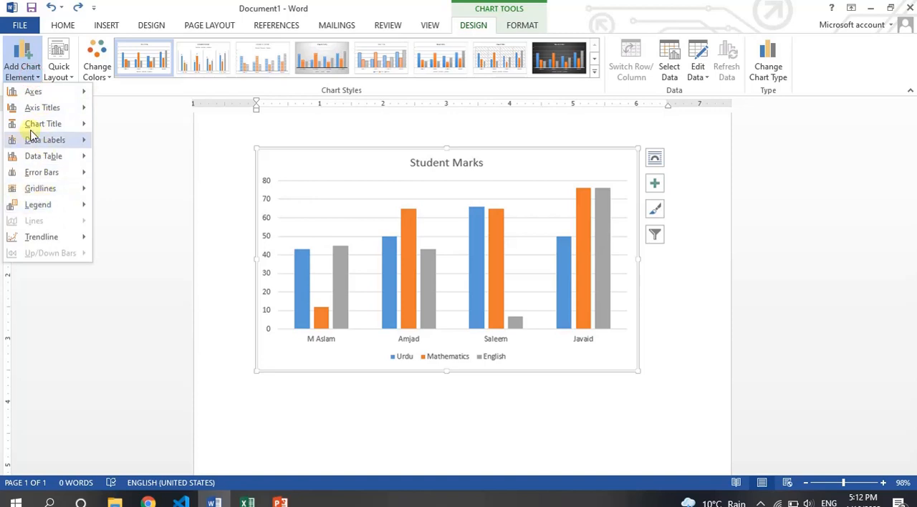
pyautogui.moveTo(49, 143)
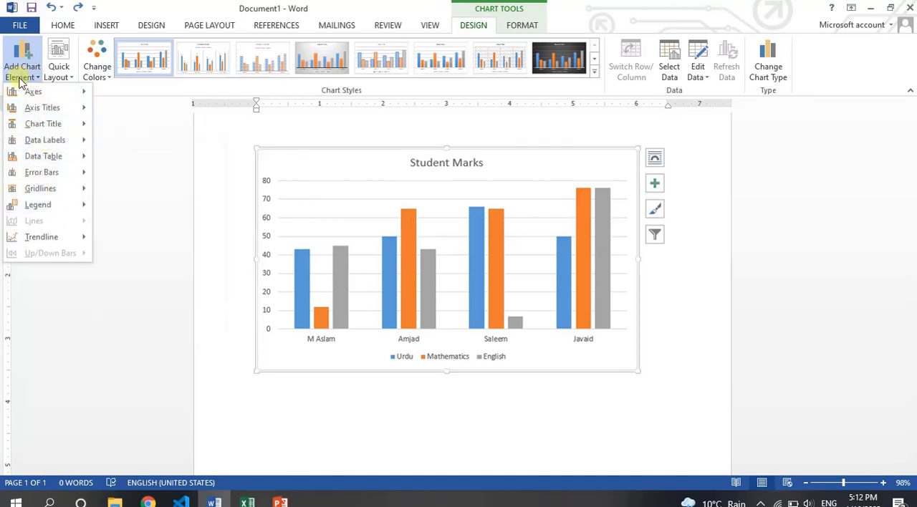
pyautogui.moveTo(31, 91)
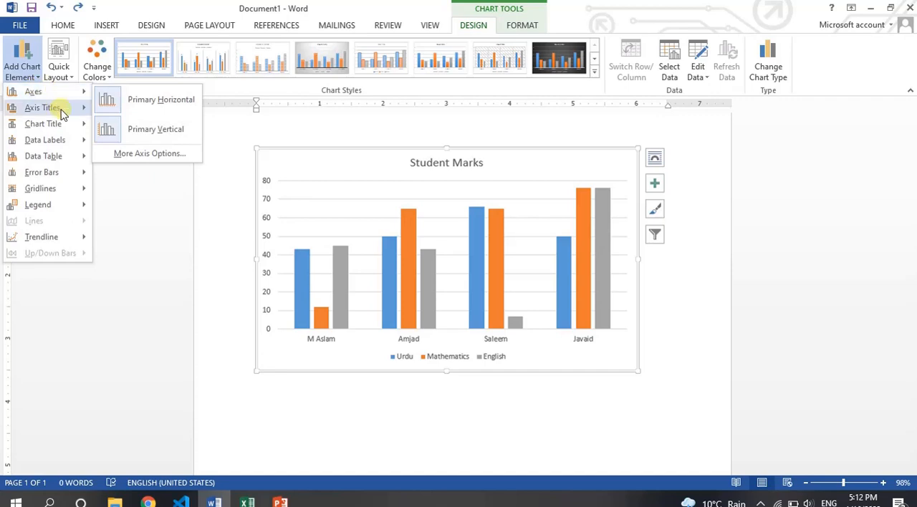
pyautogui.moveTo(60, 111)
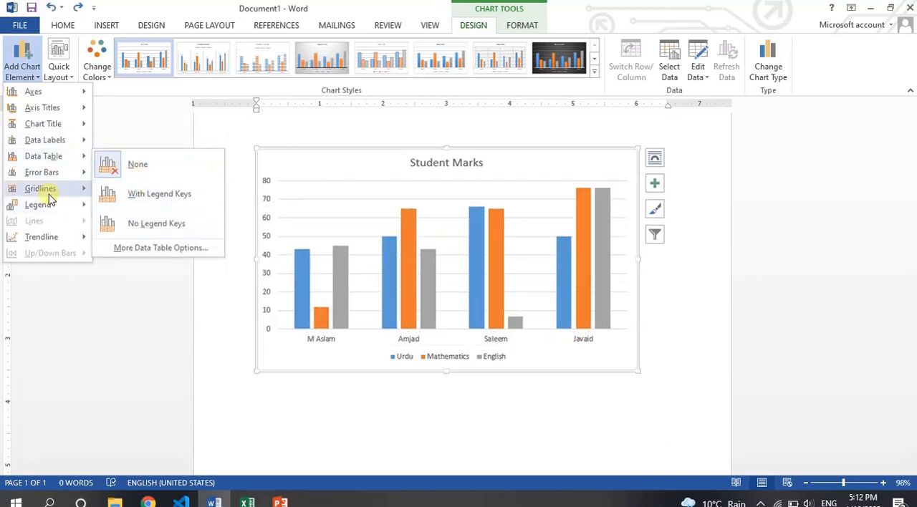
# Step: Look at the chart's quick layouts, its colour schemes and the full gallery of chart styles
pyautogui.click(63, 70)
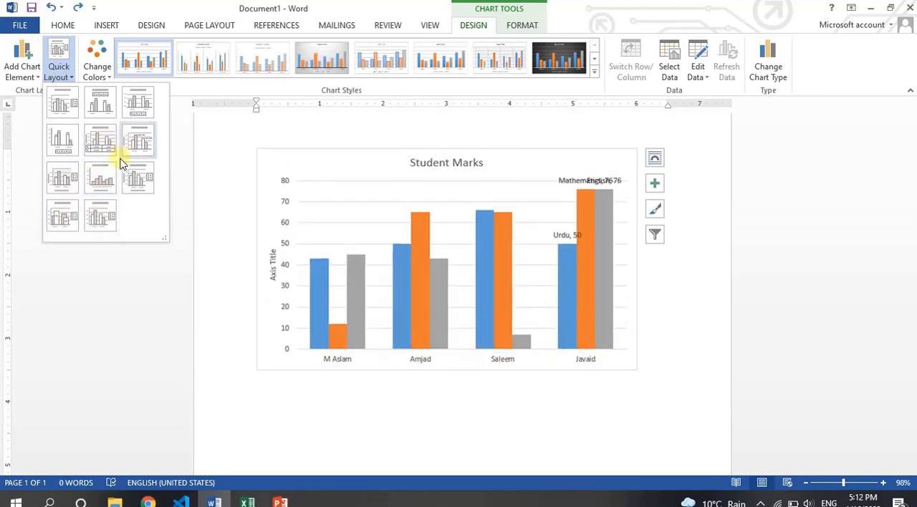
pyautogui.click(100, 72)
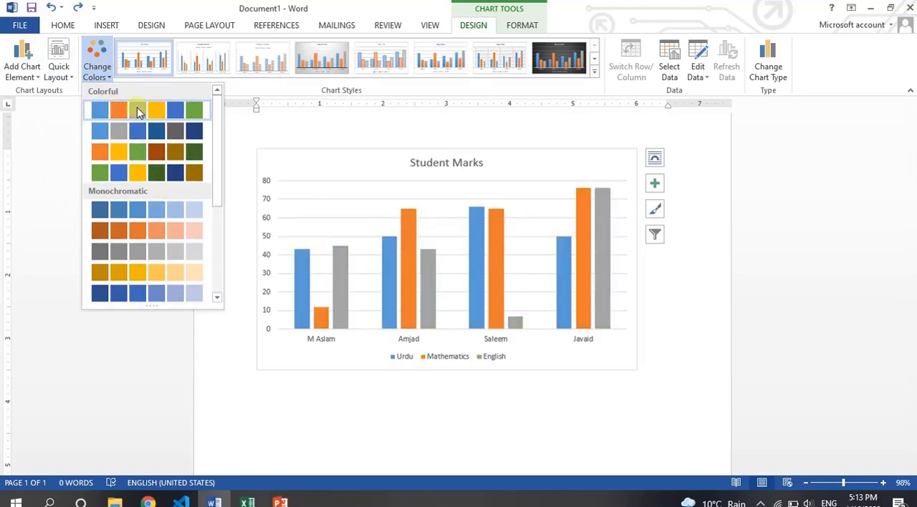
pyautogui.click(597, 74)
pyautogui.click(596, 73)
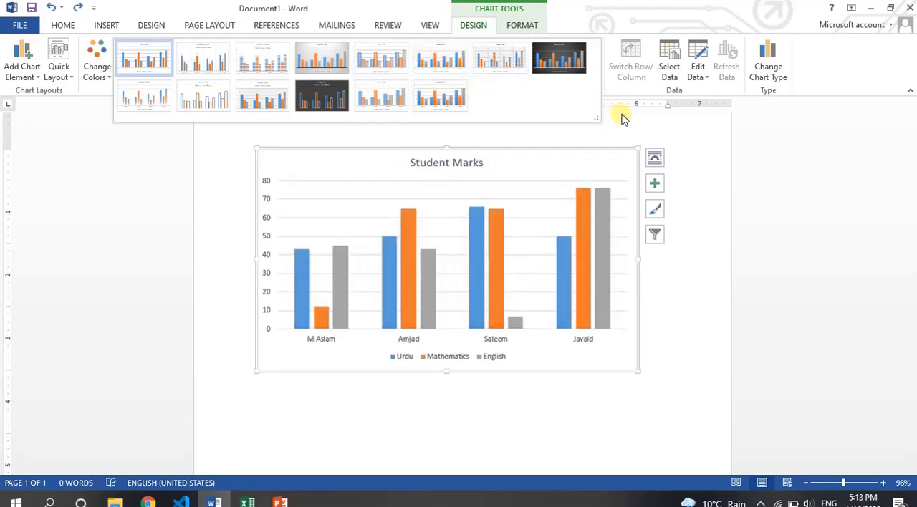
pyautogui.click(753, 163)
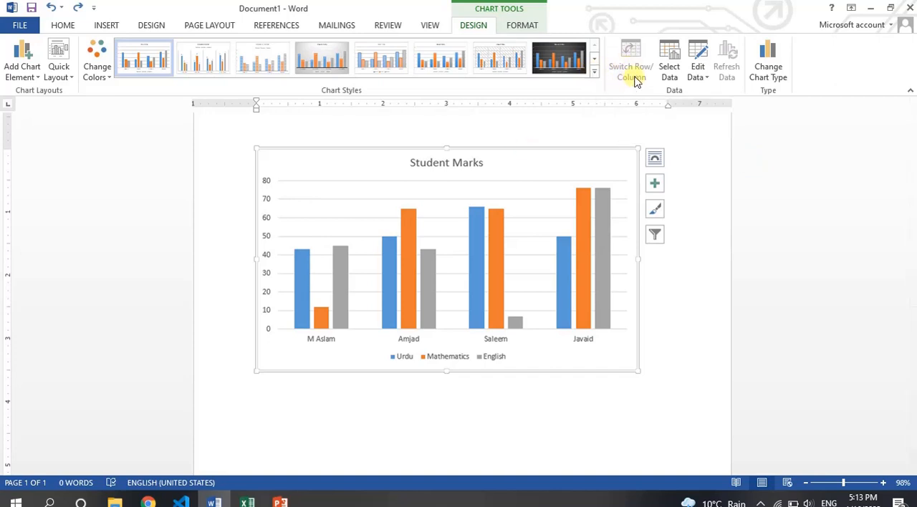
# Step: Open the chart's data sheet, try swapping rows and columns to put subjects on the horizontal axis, swap back, and close the sheet
pyautogui.click(697, 77)
pyautogui.click(709, 88)
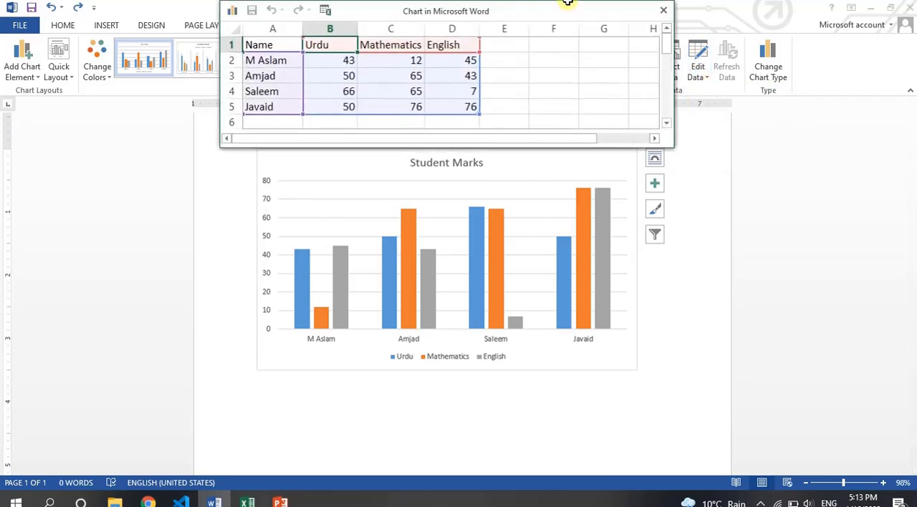
pyautogui.moveTo(579, 10); pyautogui.dragTo(427, 113)
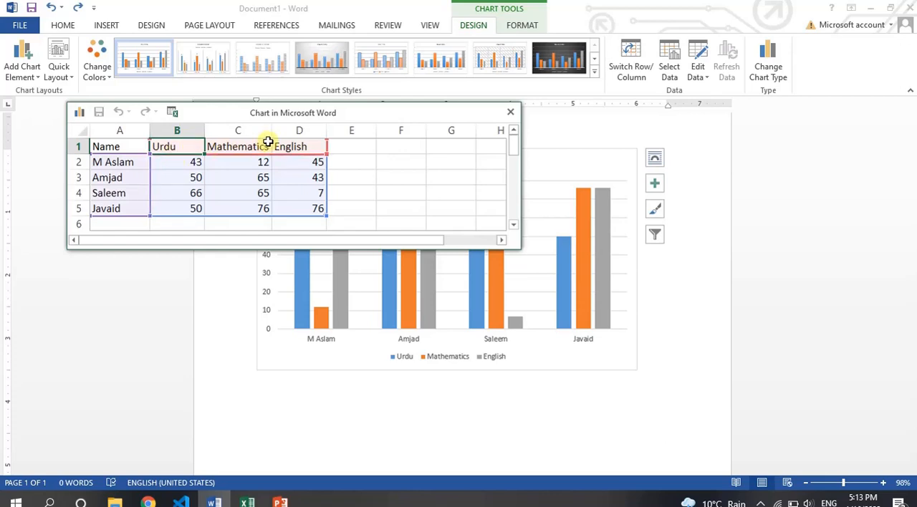
pyautogui.click(633, 61)
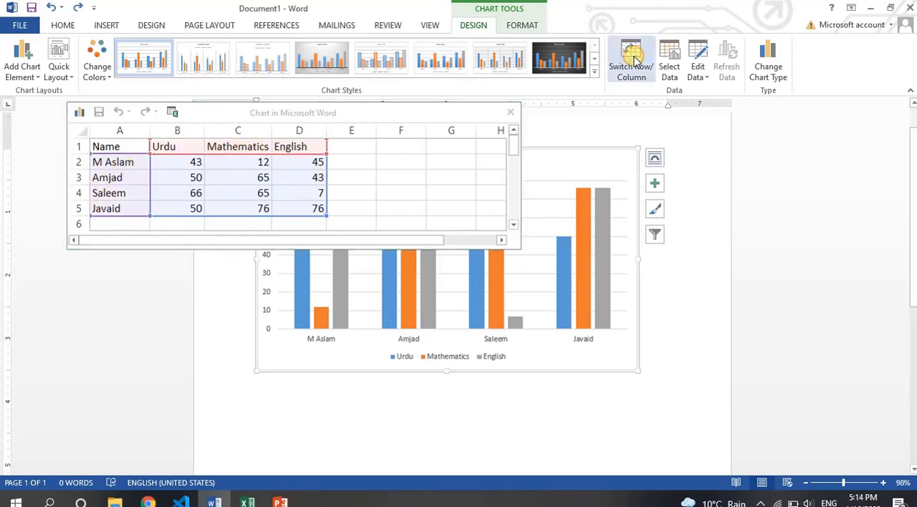
pyautogui.click(633, 62)
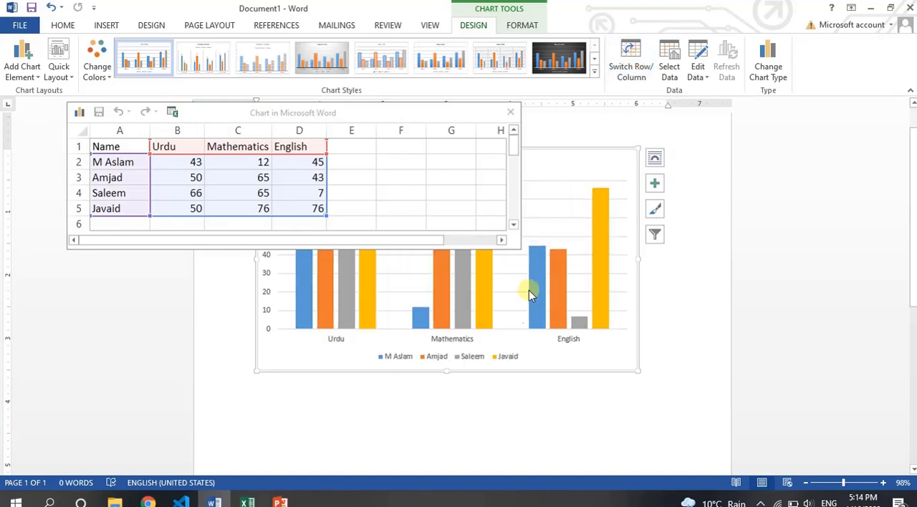
pyautogui.click(637, 76)
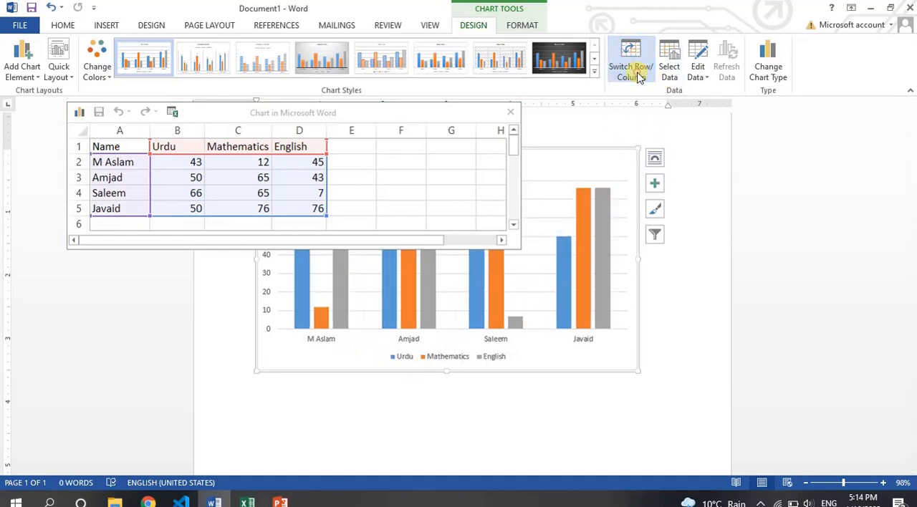
pyautogui.click(624, 77)
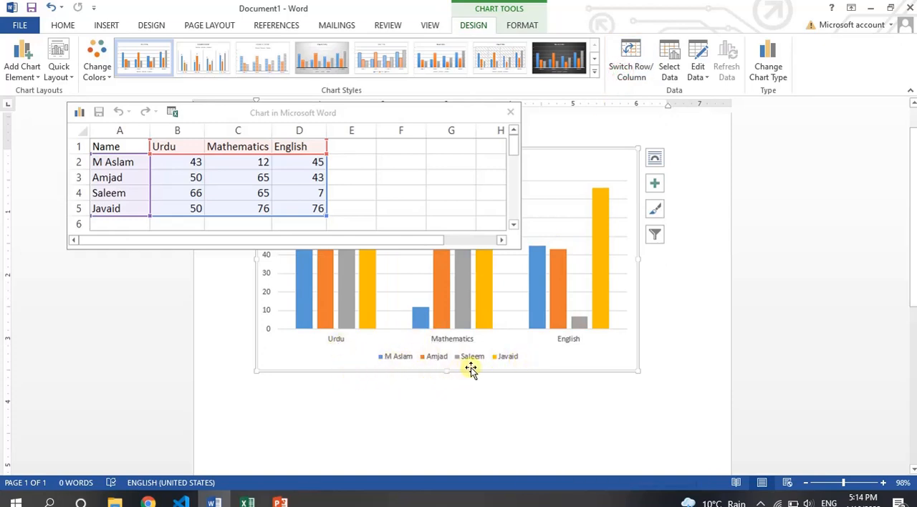
pyautogui.click(640, 75)
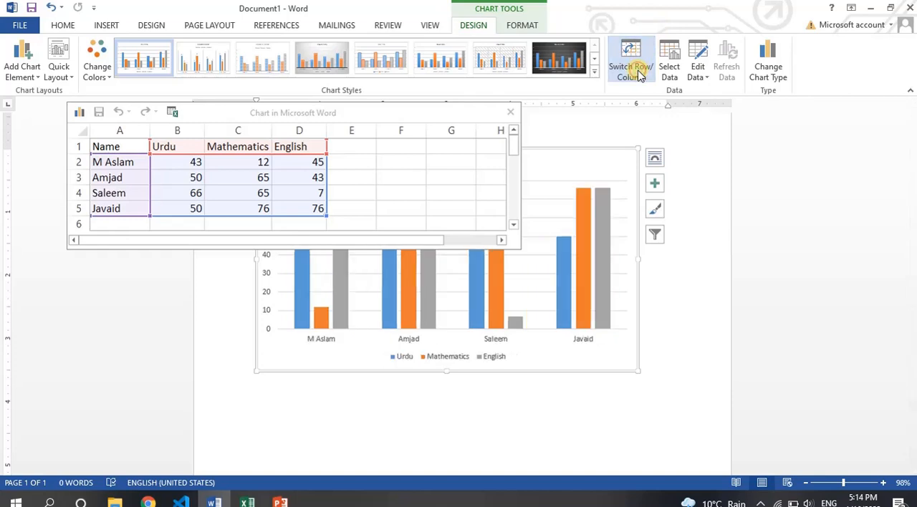
pyautogui.click(510, 115)
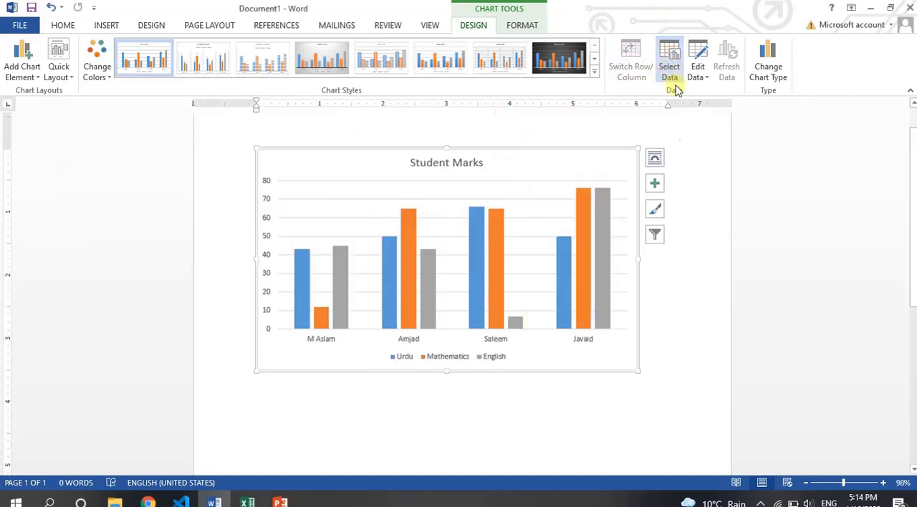
# Step: Examine the chart's data range, series and category labels in the Select Data Source dialog without changing them
pyautogui.click(675, 86)
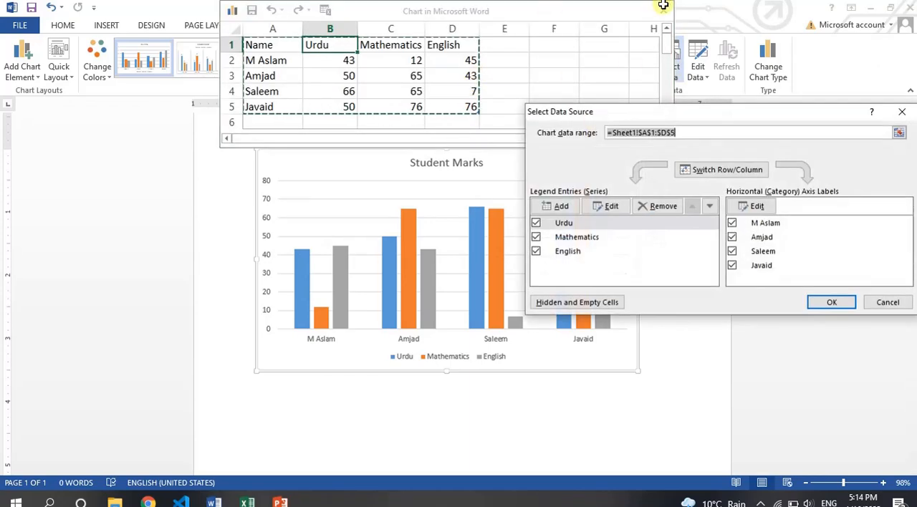
pyautogui.moveTo(597, 10); pyautogui.dragTo(461, 96)
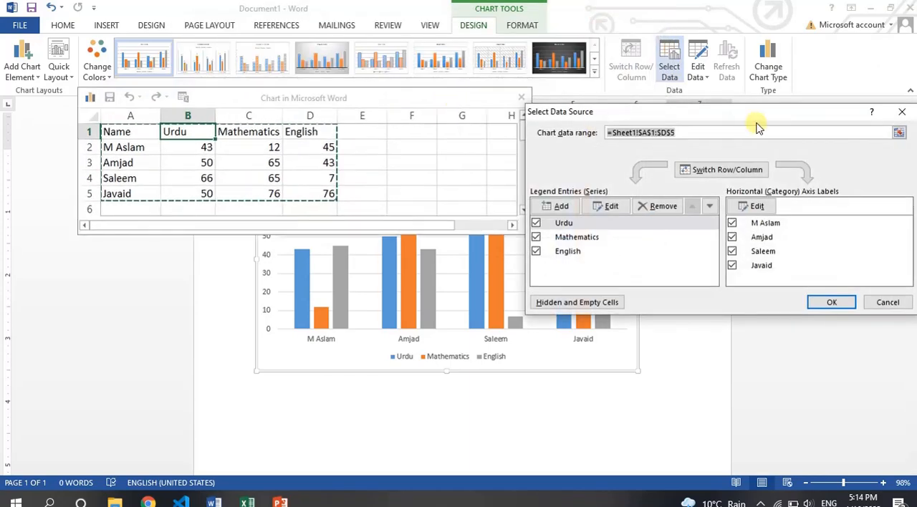
pyautogui.moveTo(751, 120); pyautogui.dragTo(478, 167)
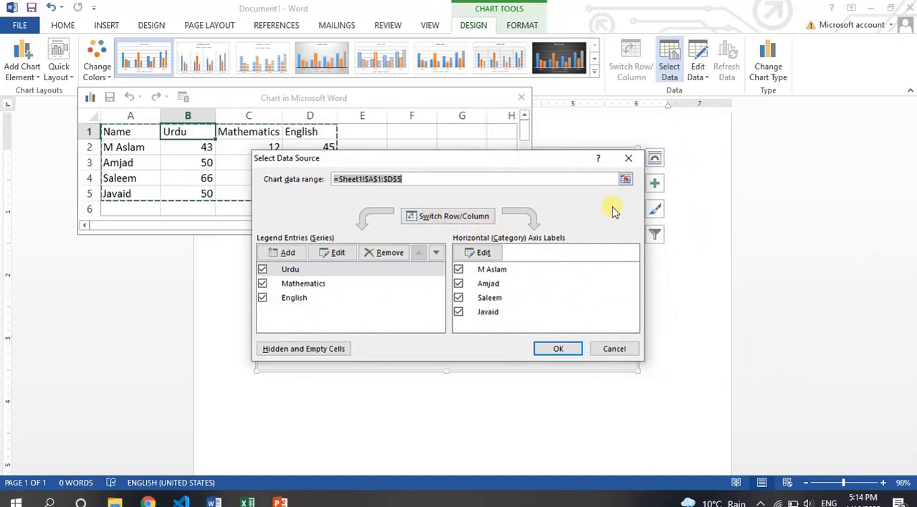
pyautogui.click(630, 159)
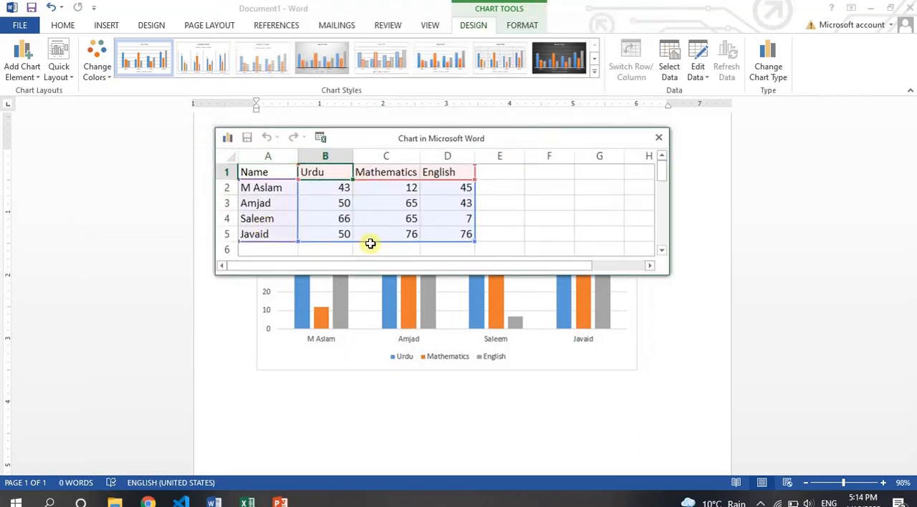
# Step: Try adding an Islamiat column outside the charted range of the data sheet, with the heading in G1 and 34 in G2
pyautogui.moveTo(485, 137); pyautogui.dragTo(490, 172)
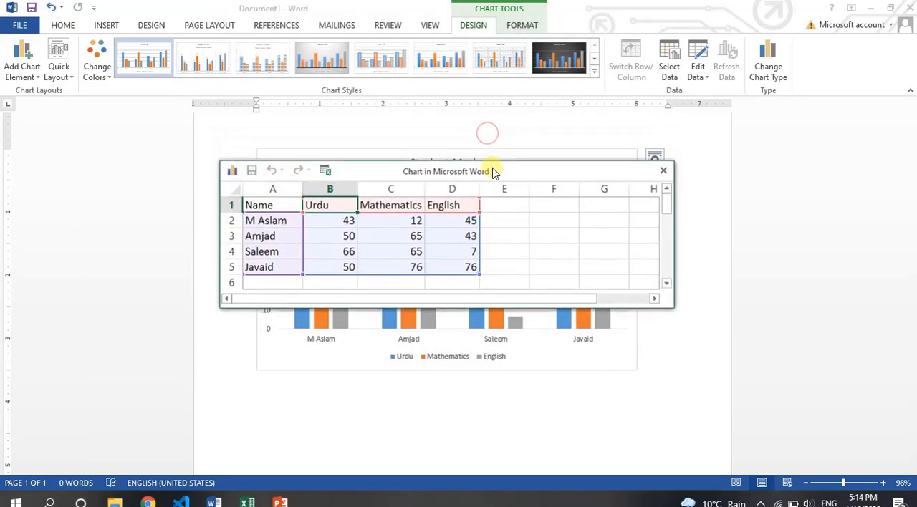
pyautogui.click(505, 207)
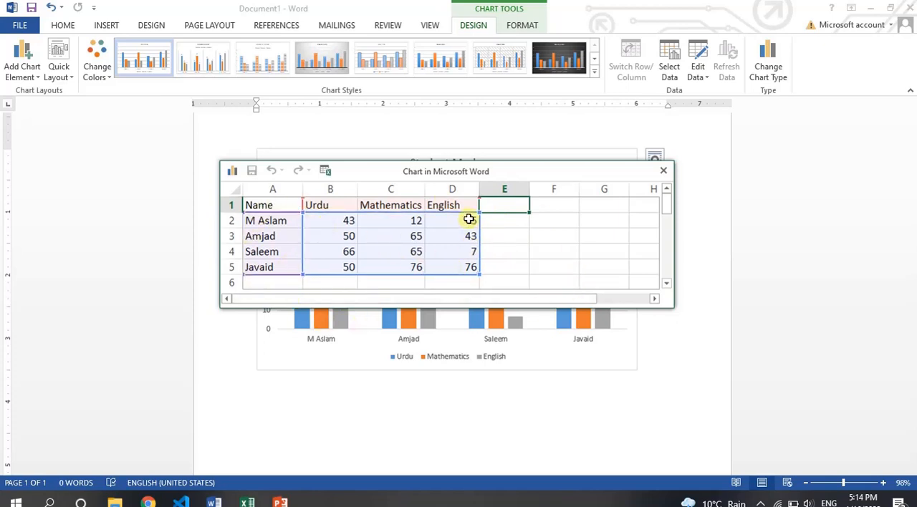
pyautogui.moveTo(535, 176); pyautogui.dragTo(327, 141)
pyautogui.click(335, 177)
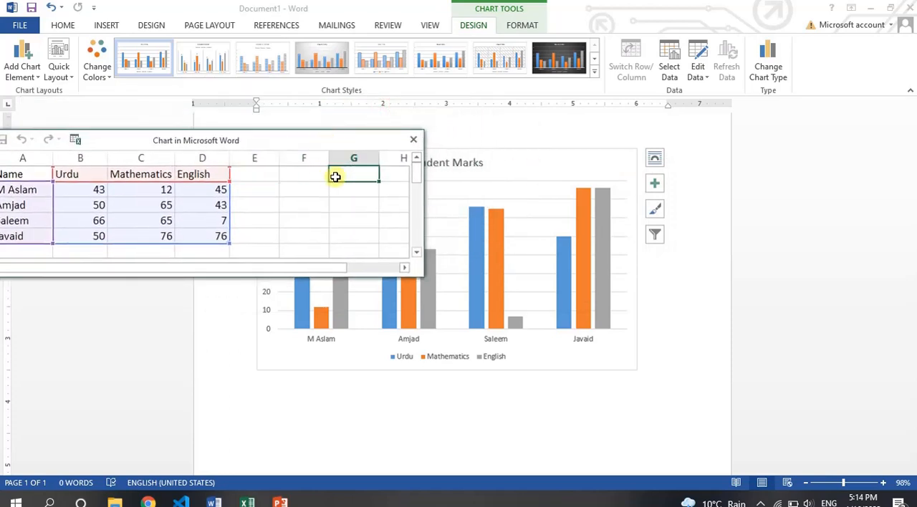
pyautogui.write('Islamiat')
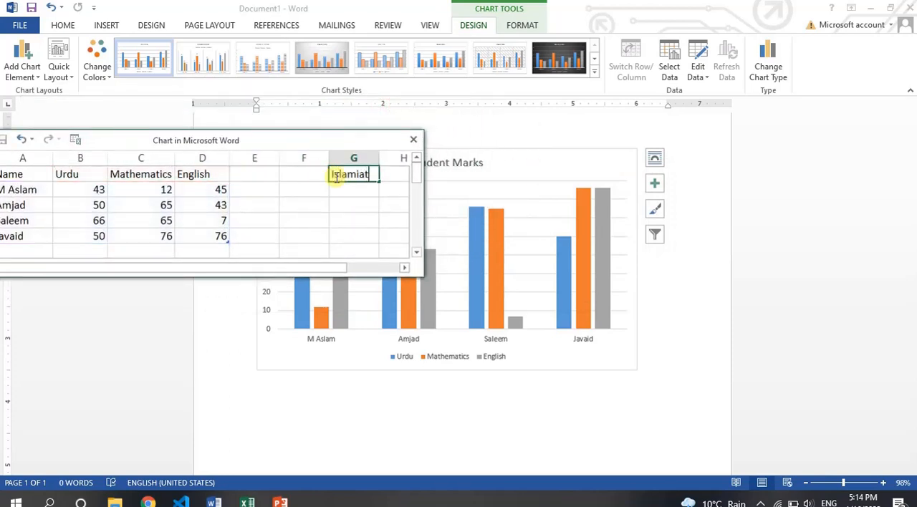
pyautogui.press('Return')
pyautogui.write('34')
pyautogui.press('Return')
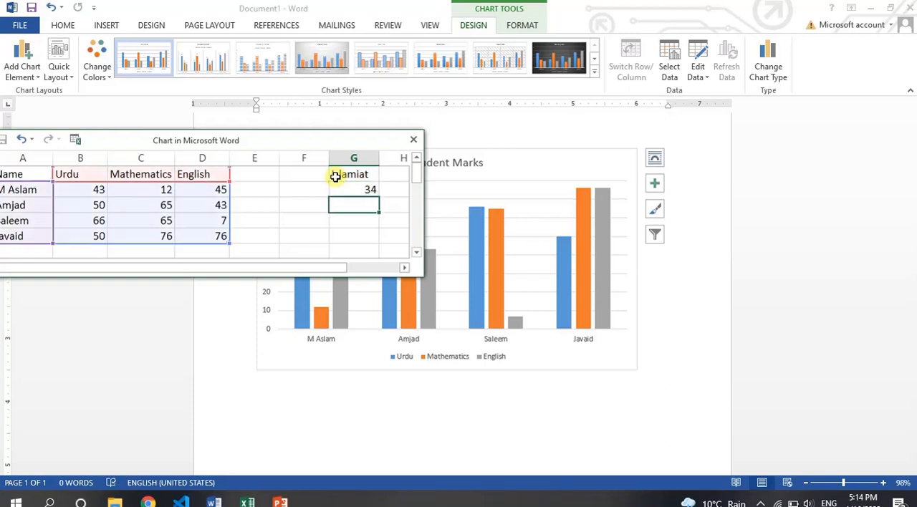
# Step: Delete the Islamiat heading and its mark from cells G1 and G2 of the chart's data sheet
pyautogui.moveTo(345, 139); pyautogui.dragTo(458, 211)
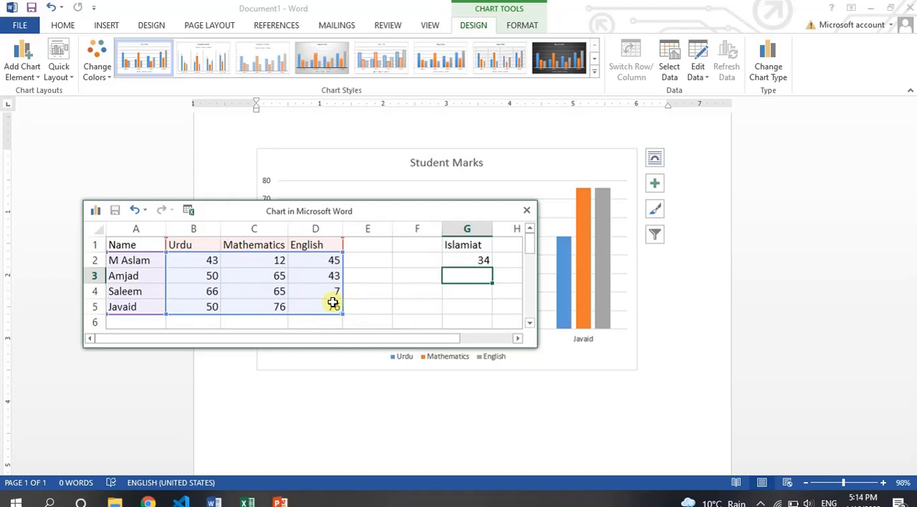
pyautogui.click(424, 220)
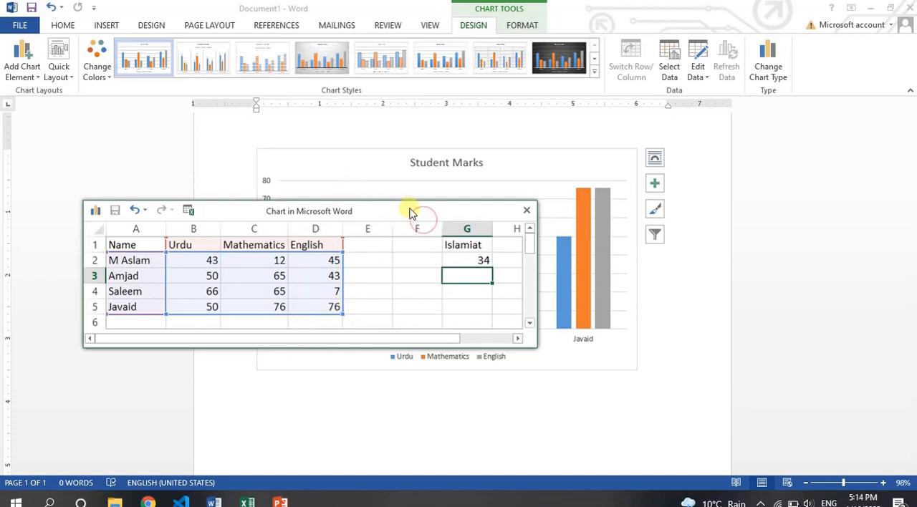
pyautogui.moveTo(409, 210); pyautogui.dragTo(315, 141)
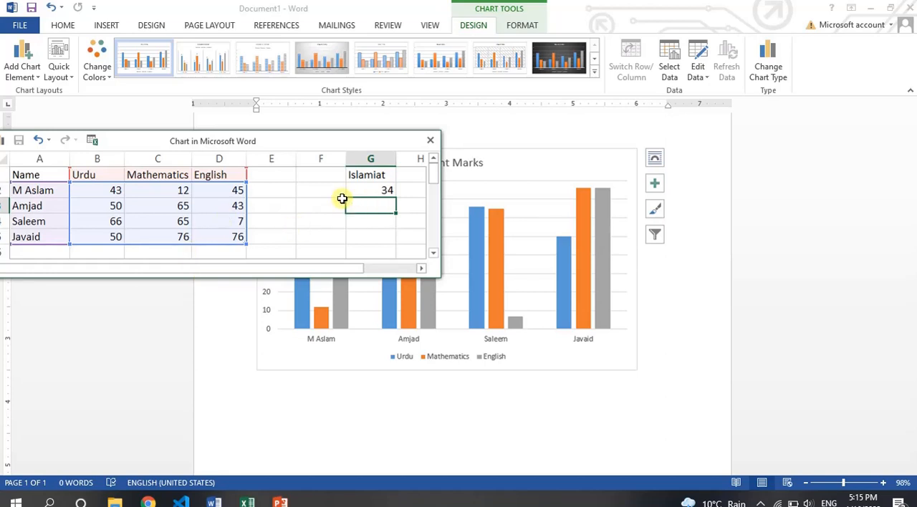
pyautogui.click(368, 190)
pyautogui.press('Delete')
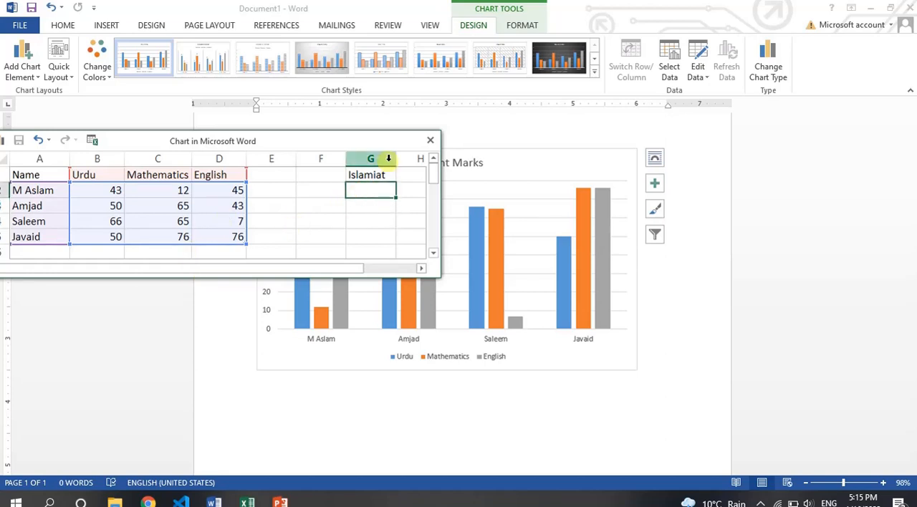
pyautogui.click(381, 174)
pyautogui.press('Delete')
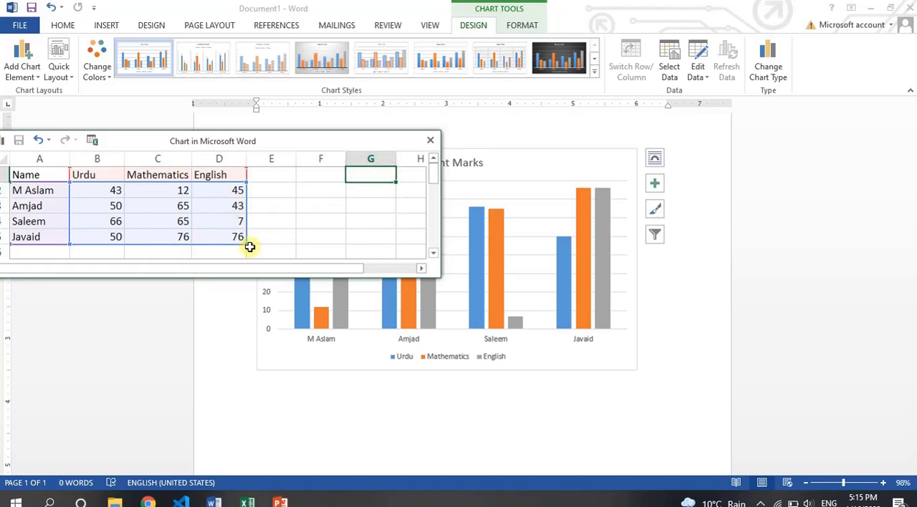
# Step: Extend the chart's data range by one column to column E and enter the heading Islamiat in E1
pyautogui.moveTo(246, 245); pyautogui.dragTo(295, 244)
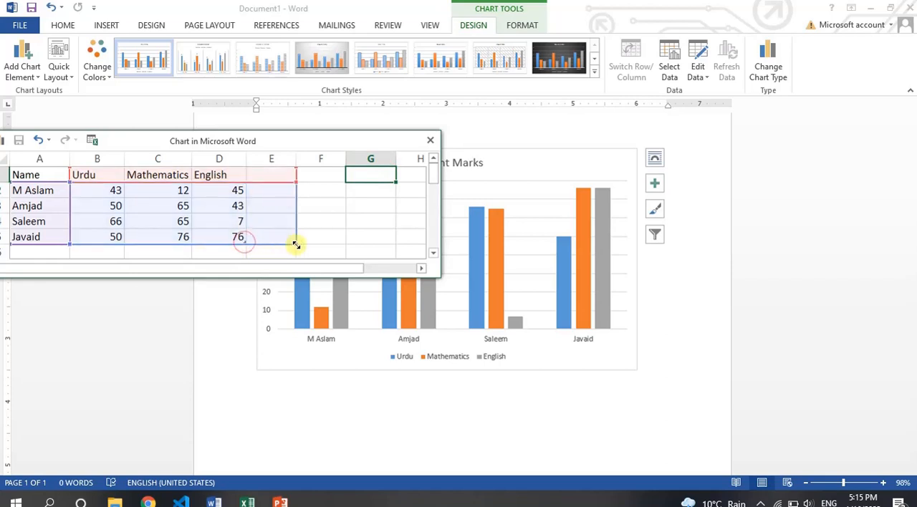
pyautogui.click(278, 173)
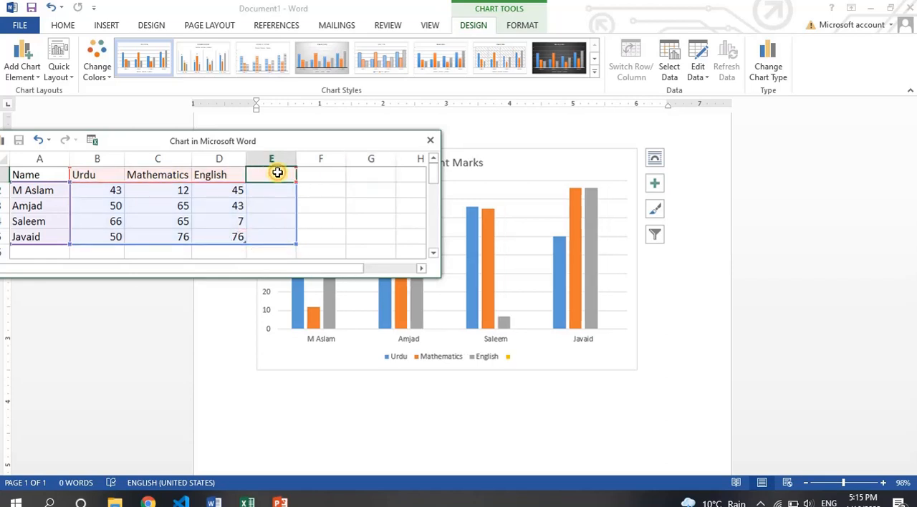
pyautogui.write('Islamiat')
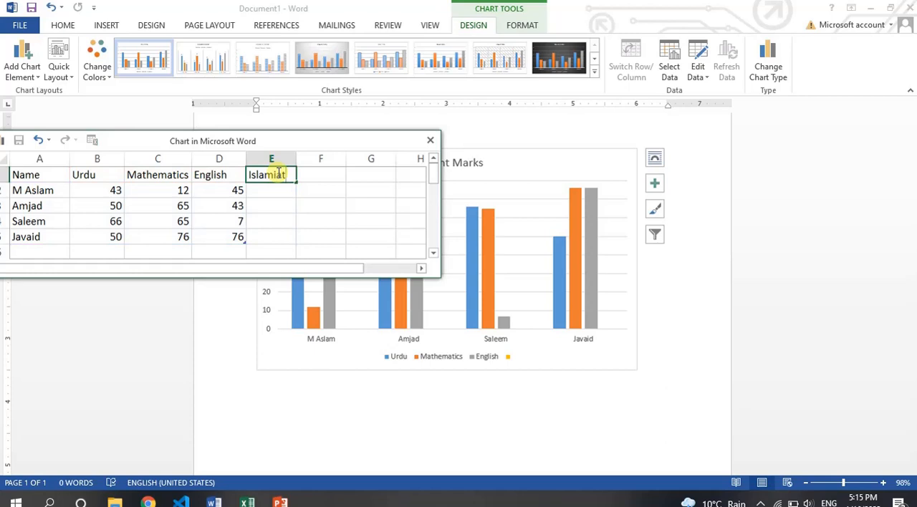
pyautogui.press('Return')
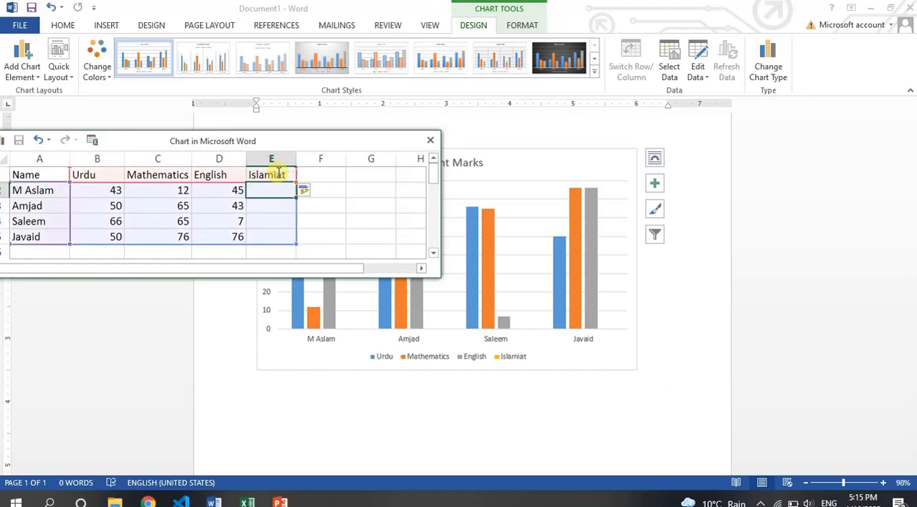
# Step: Enter the Islamiat marks 45, 23, 12 and 343 in cells E2 to E5 of the chart's data sheet
pyautogui.write('45')
pyautogui.press('Return')
pyautogui.write('23')
pyautogui.press('Return')
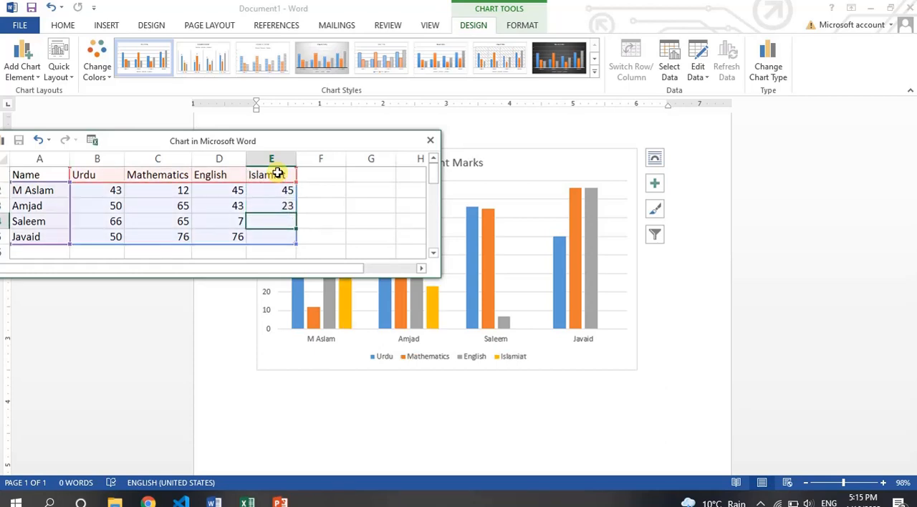
pyautogui.write('12')
pyautogui.press('Return')
pyautogui.write('343')
pyautogui.press('Return')
pyautogui.press('Return')
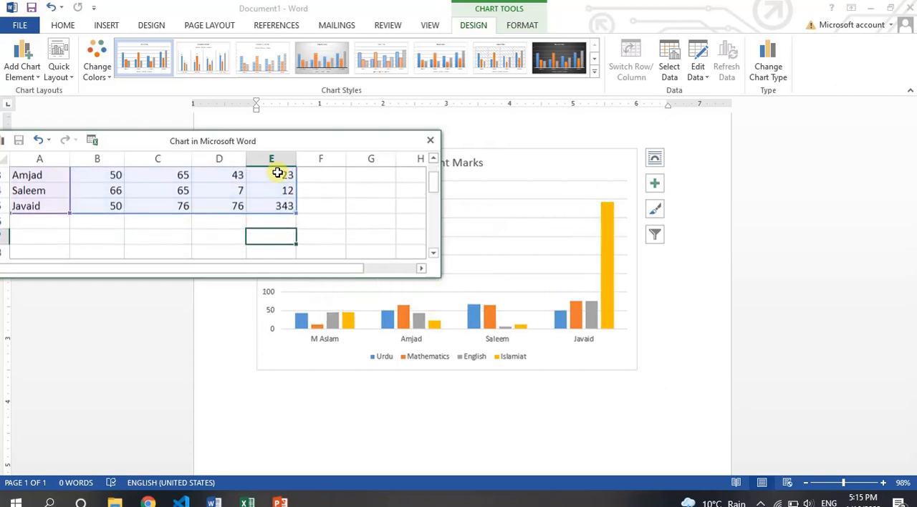
# Step: Set the last Islamiat mark, in cell E5, to 23
pyautogui.press('Up')
pyautogui.press('Up')
pyautogui.write('23')
pyautogui.press('Return')
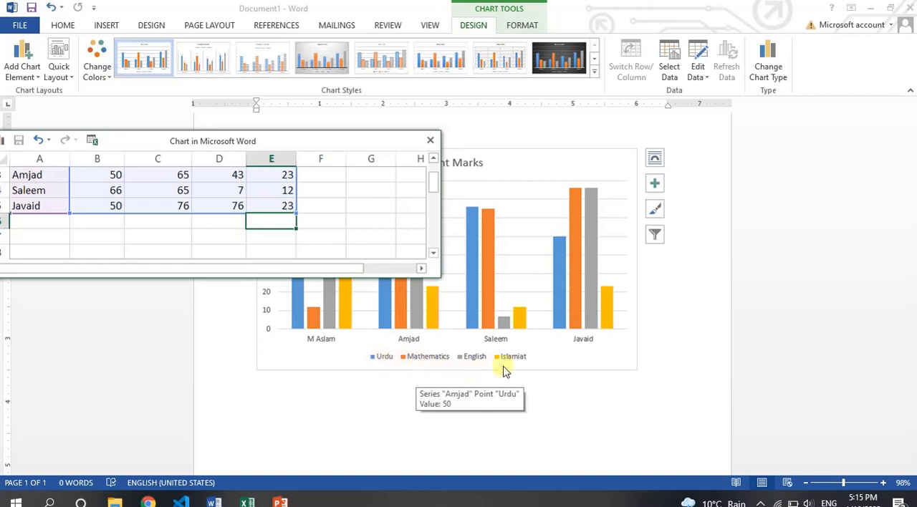
# Step: Compare the full data sheet, including the Islamiat column, with the chart and close the sheet
pyautogui.moveTo(243, 141); pyautogui.dragTo(379, 174)
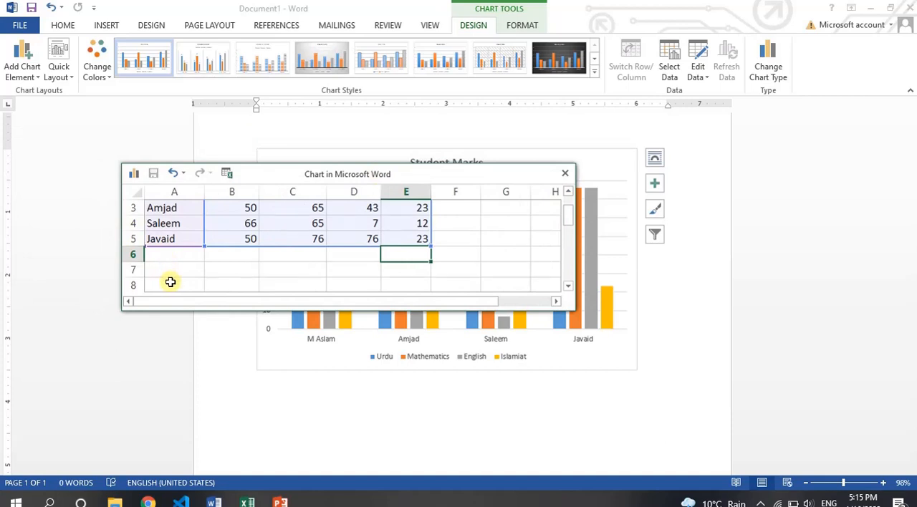
pyautogui.moveTo(570, 222); pyautogui.dragTo(573, 198)
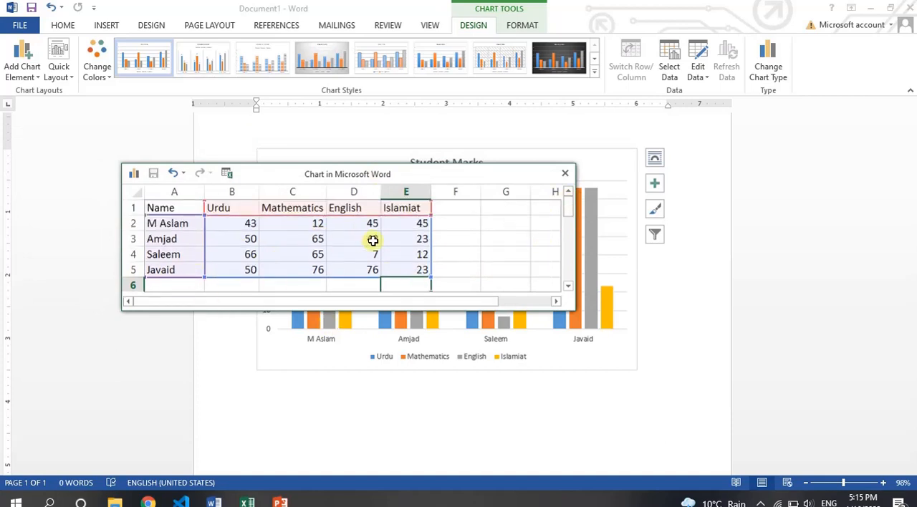
pyautogui.moveTo(518, 174); pyautogui.dragTo(409, 94)
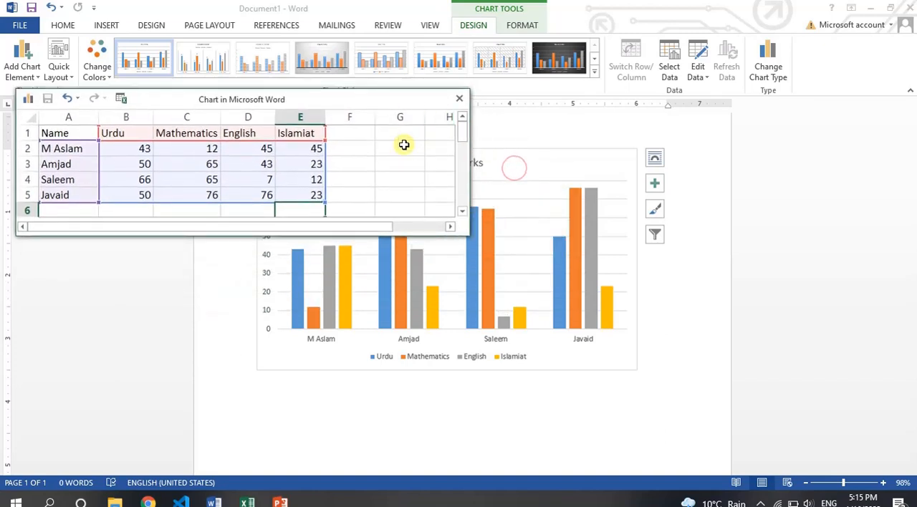
pyautogui.click(459, 100)
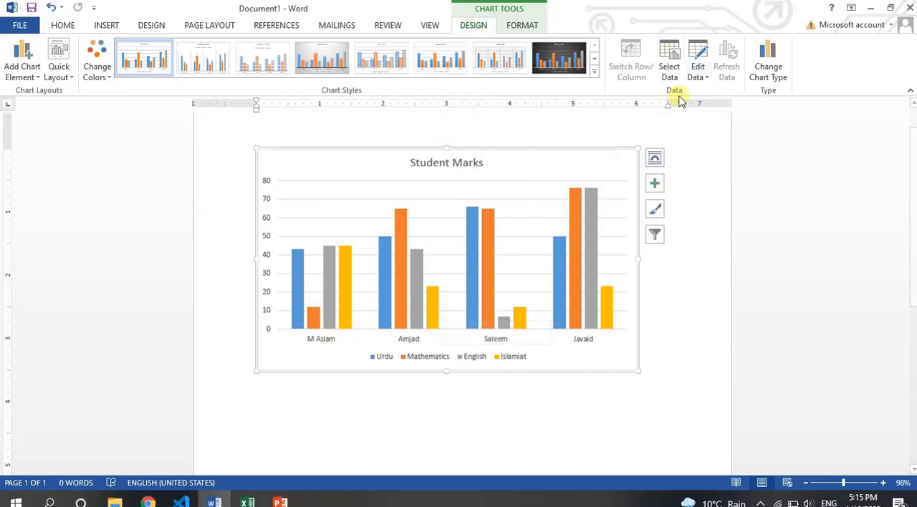
# Step: Reopen the chart's data for editing within Word, view it beside the chart and close it without changes
pyautogui.click(698, 70)
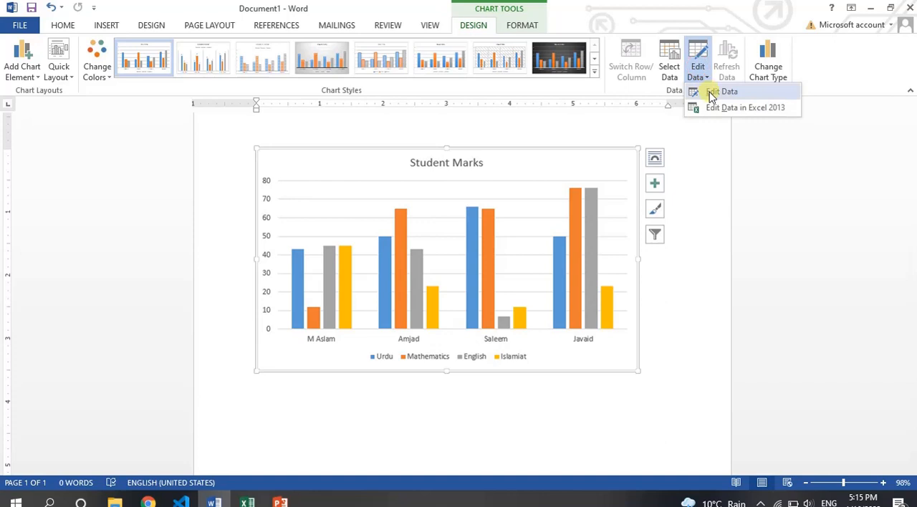
pyautogui.click(719, 92)
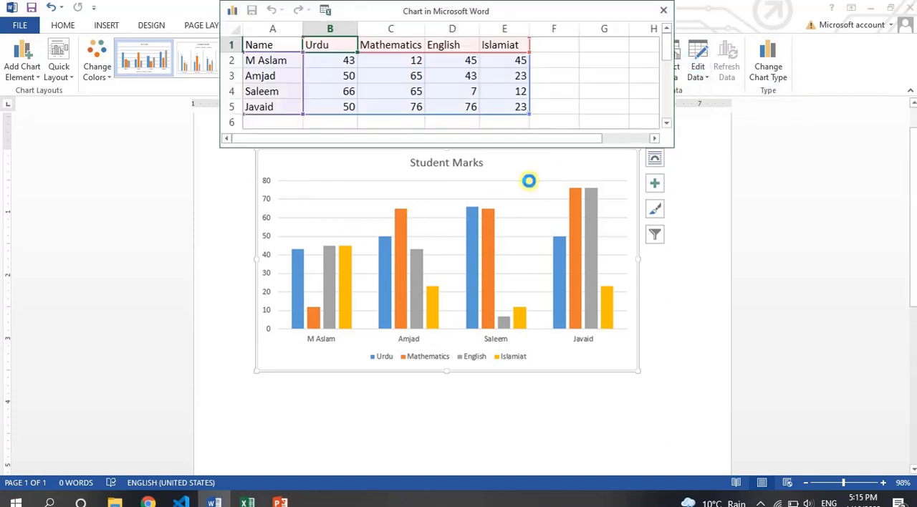
pyautogui.moveTo(579, 8); pyautogui.dragTo(343, 98)
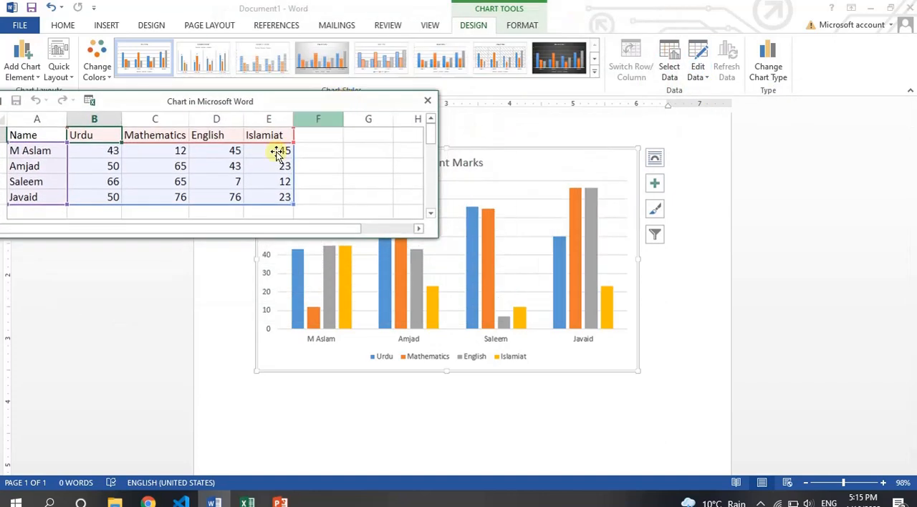
pyautogui.click(428, 101)
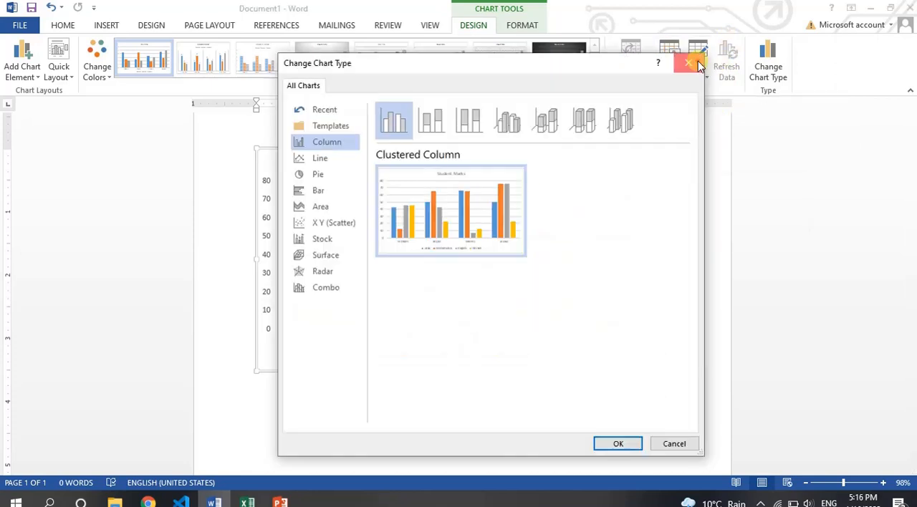
# Step: Preview the Line, Pie and Bar types for the Student Marks chart and change it to Clustered Bar
pyautogui.click(698, 63)
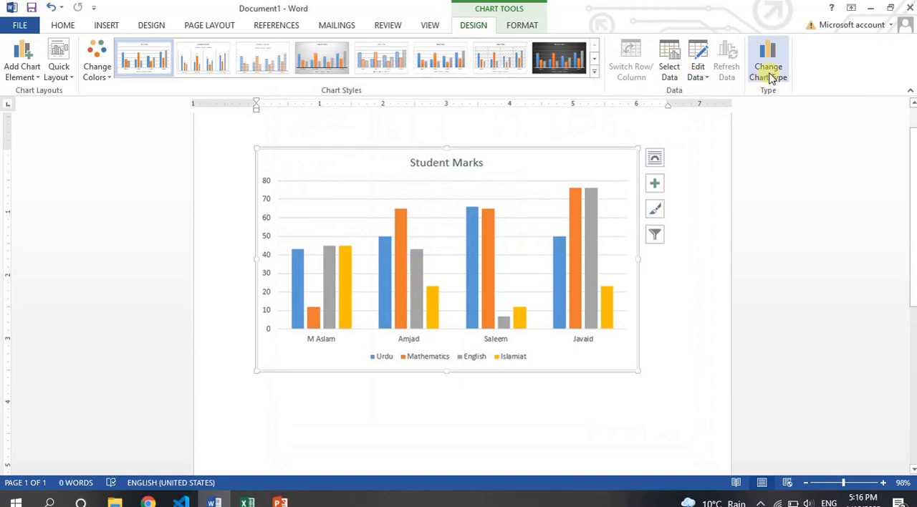
pyautogui.click(769, 75)
pyautogui.moveTo(545, 76); pyautogui.dragTo(860, 34)
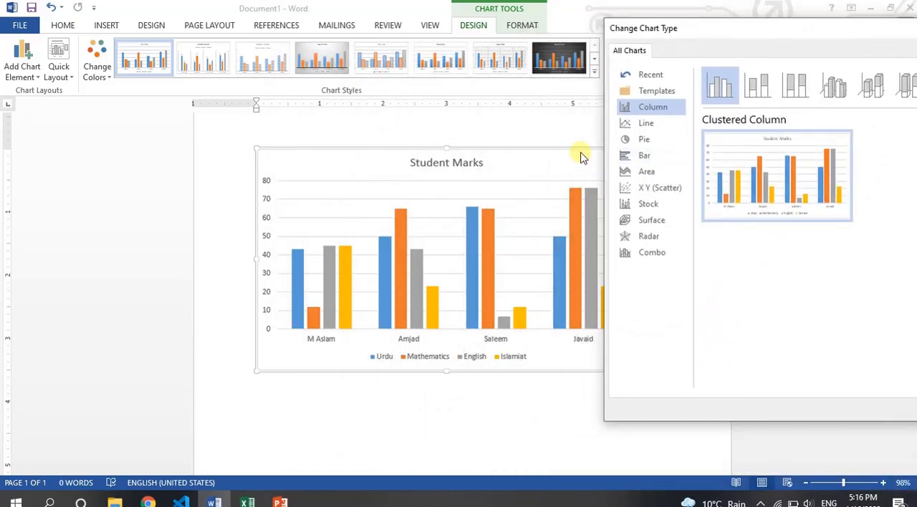
pyautogui.click(645, 125)
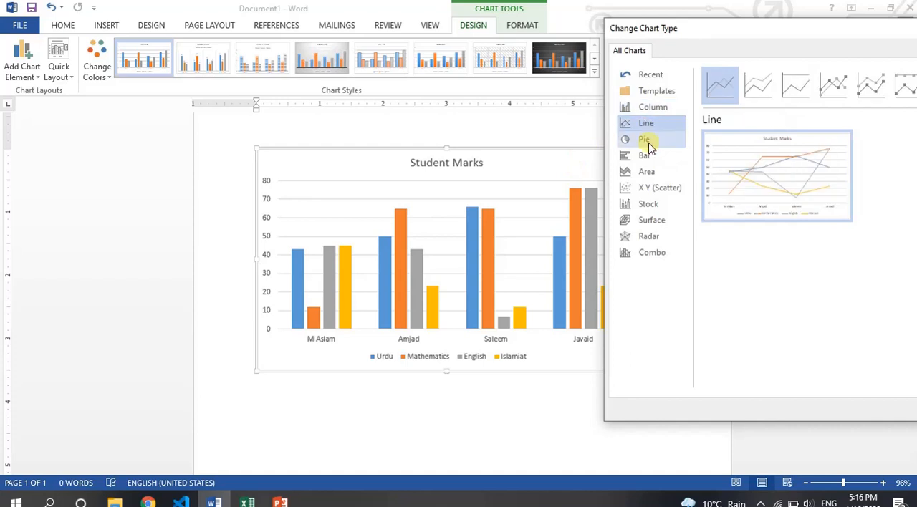
pyautogui.click(646, 141)
pyautogui.click(647, 157)
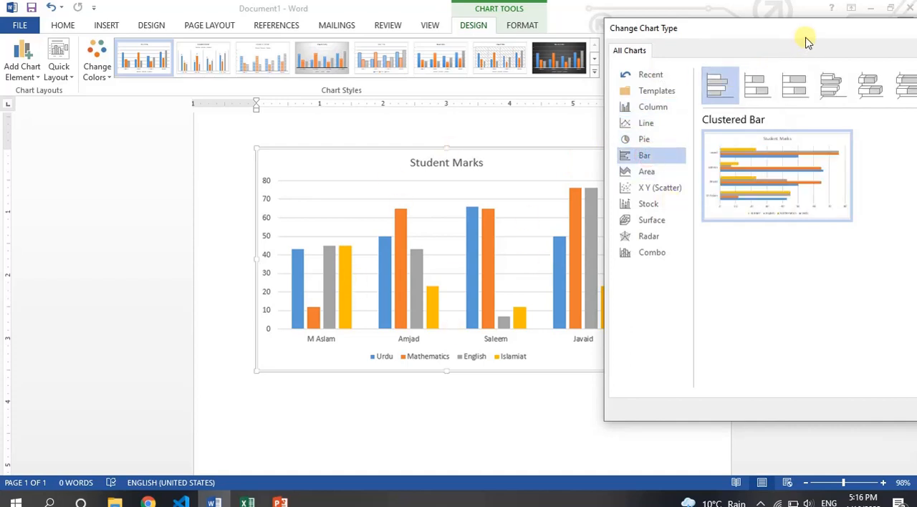
pyautogui.moveTo(809, 33); pyautogui.dragTo(324, 29)
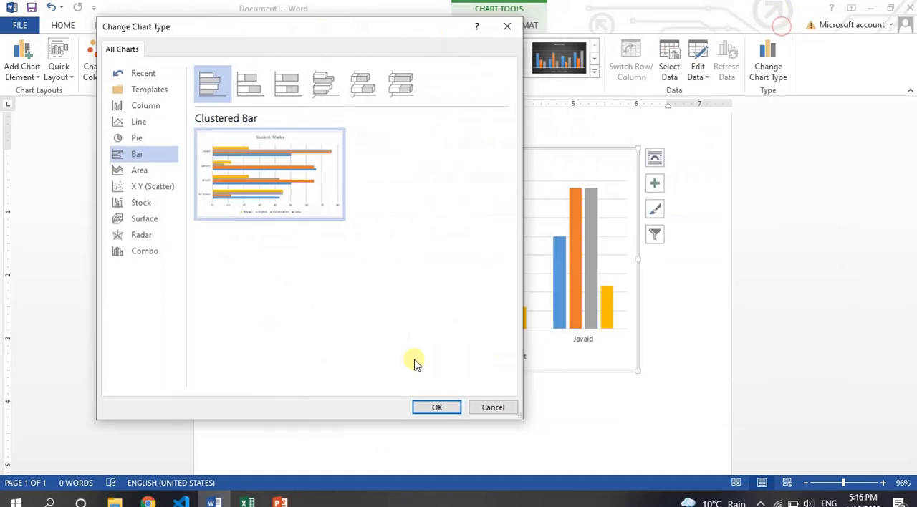
pyautogui.click(427, 409)
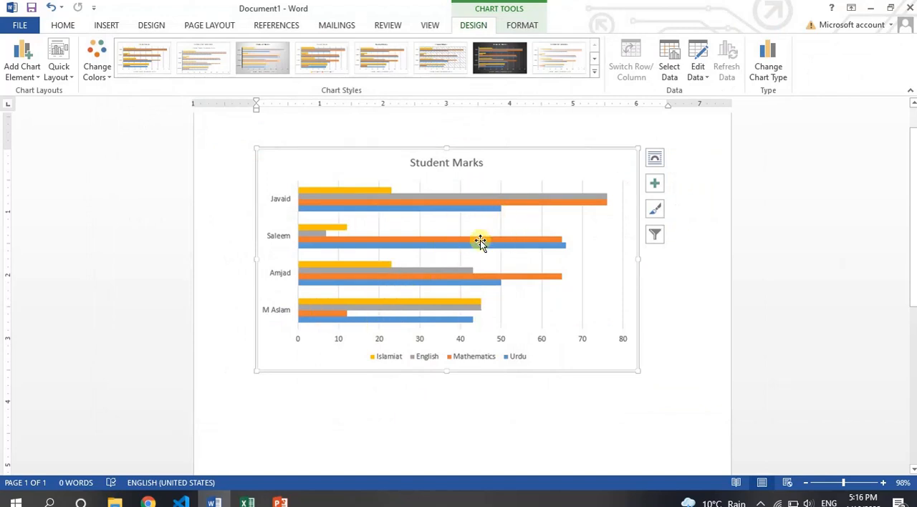
# Step: Look over the formatting and design tools available for the bar chart
pyautogui.moveTo(480, 240)
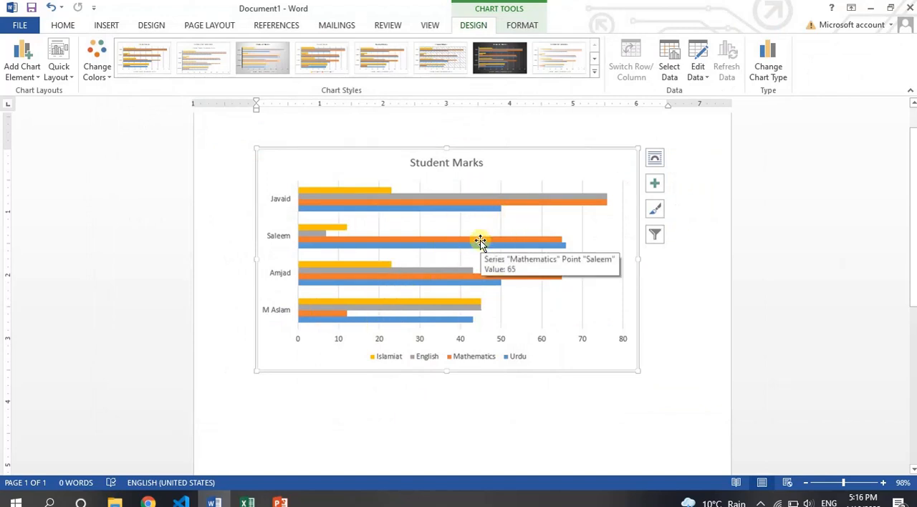
pyautogui.click(514, 30)
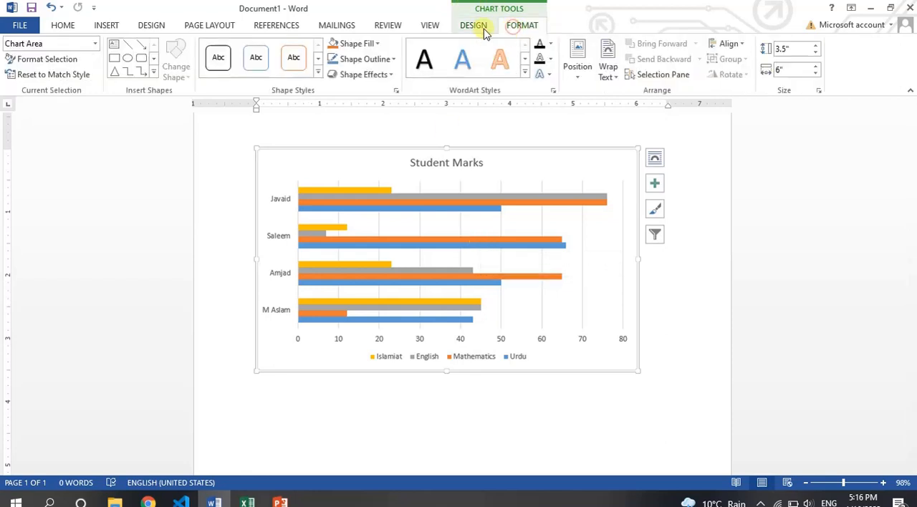
pyautogui.click(469, 29)
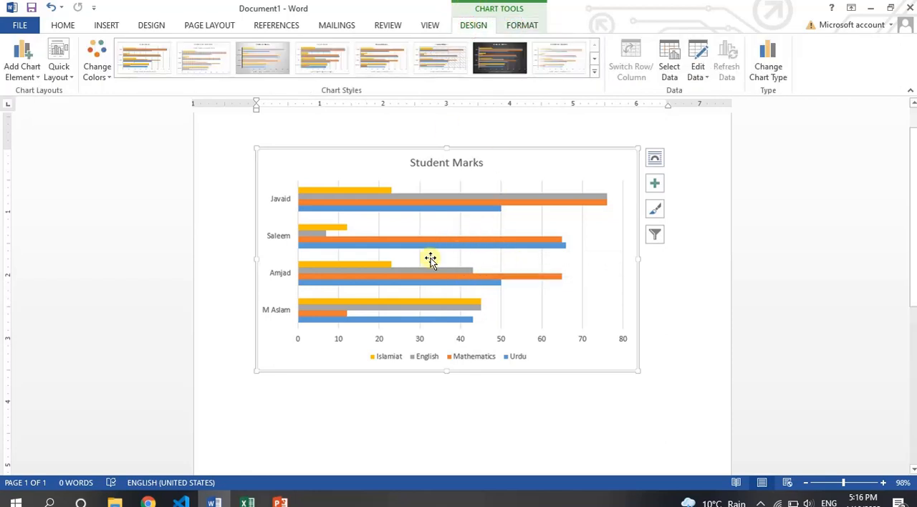
pyautogui.click(519, 30)
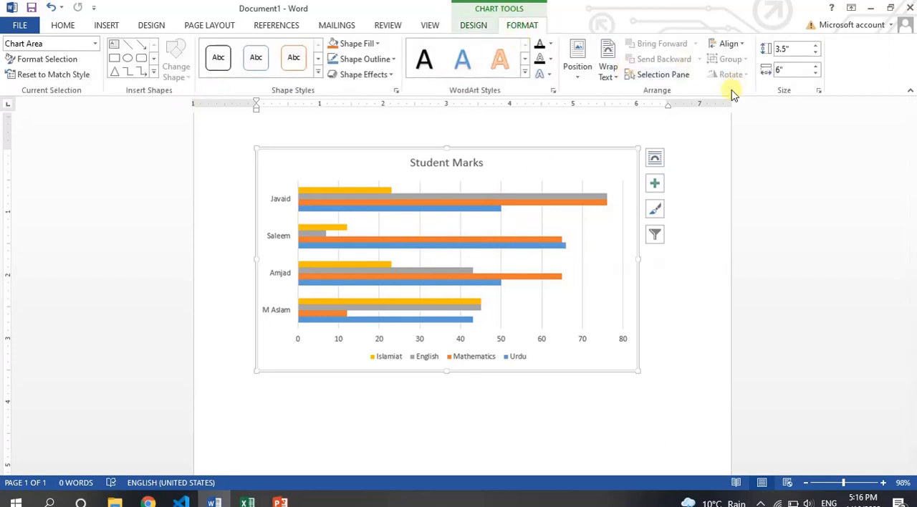
pyautogui.click(474, 26)
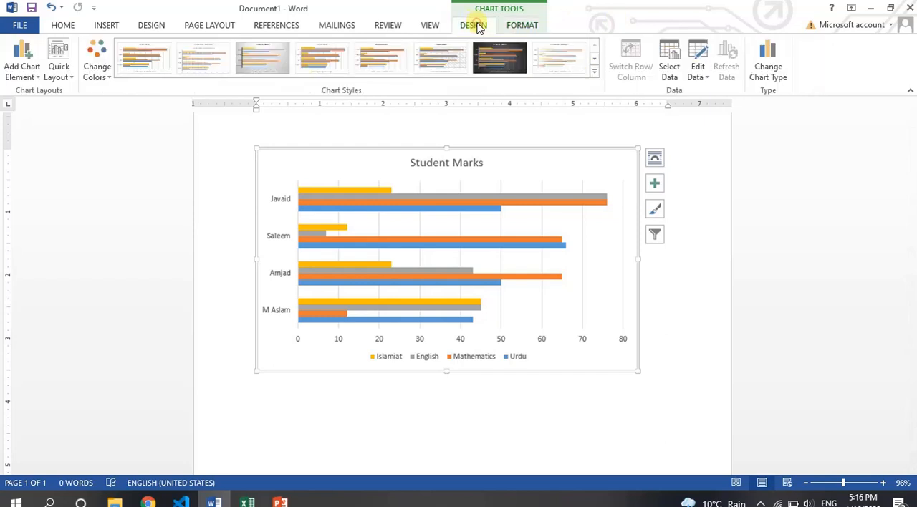
# Step: Delete the entire Student Marks chart, leaving the document blank
pyautogui.click(554, 181)
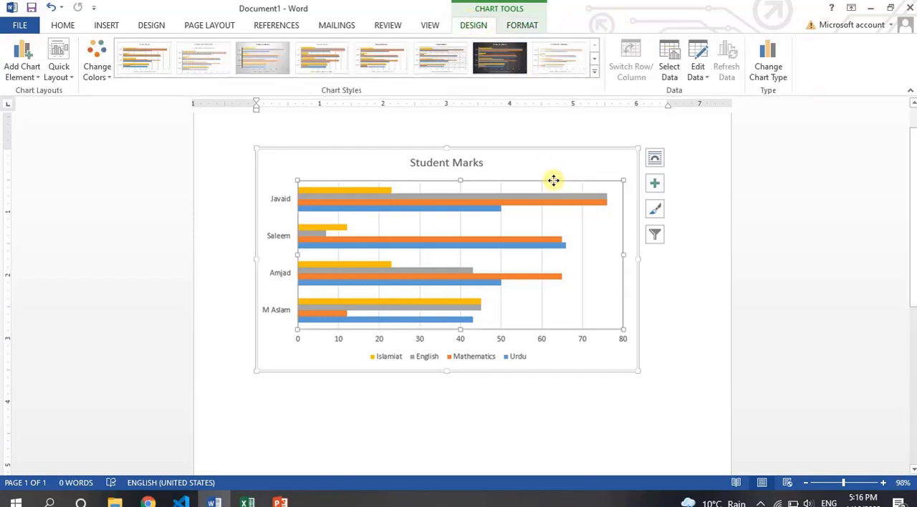
pyautogui.click(151, 25)
pyautogui.click(108, 25)
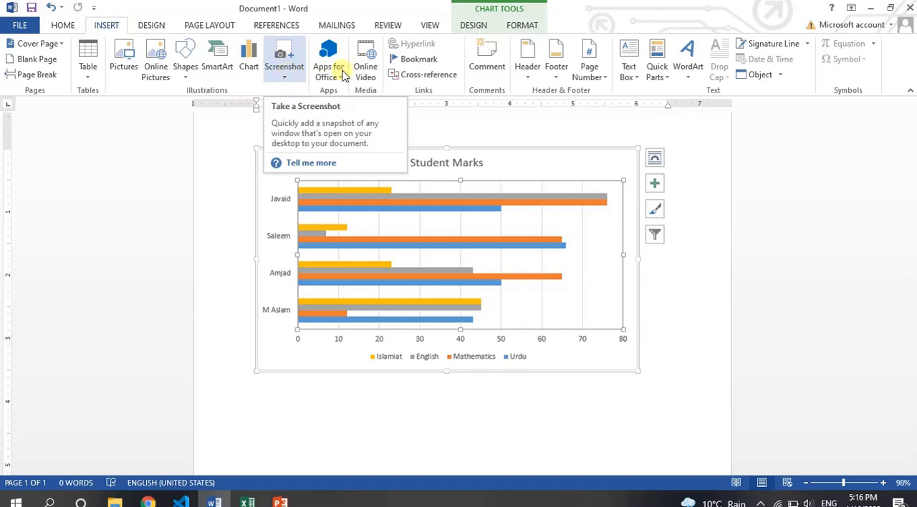
pyautogui.click(447, 203)
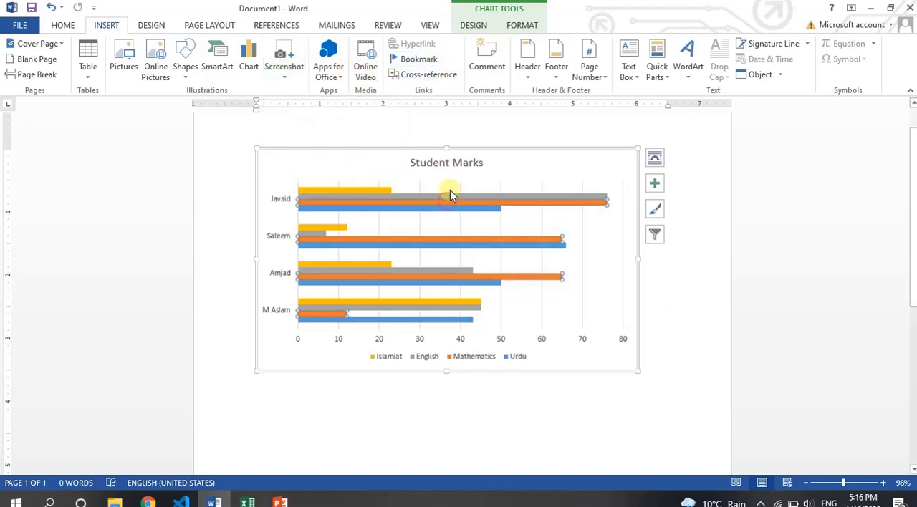
pyautogui.click(458, 168)
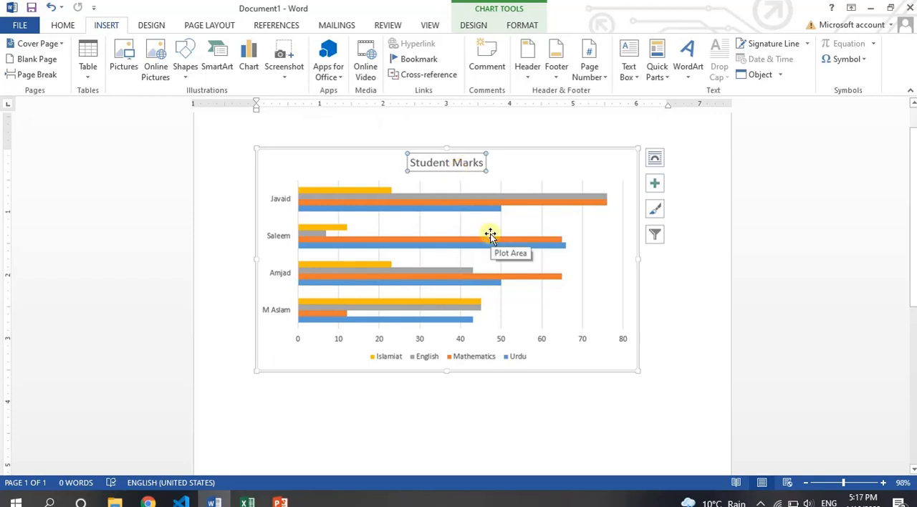
pyautogui.hotkey('ctrl', 'a')
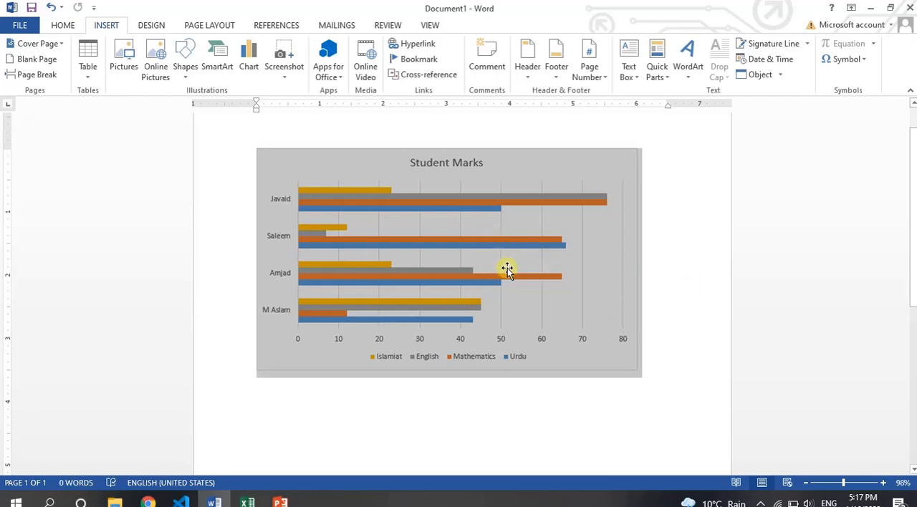
pyautogui.press('Delete')
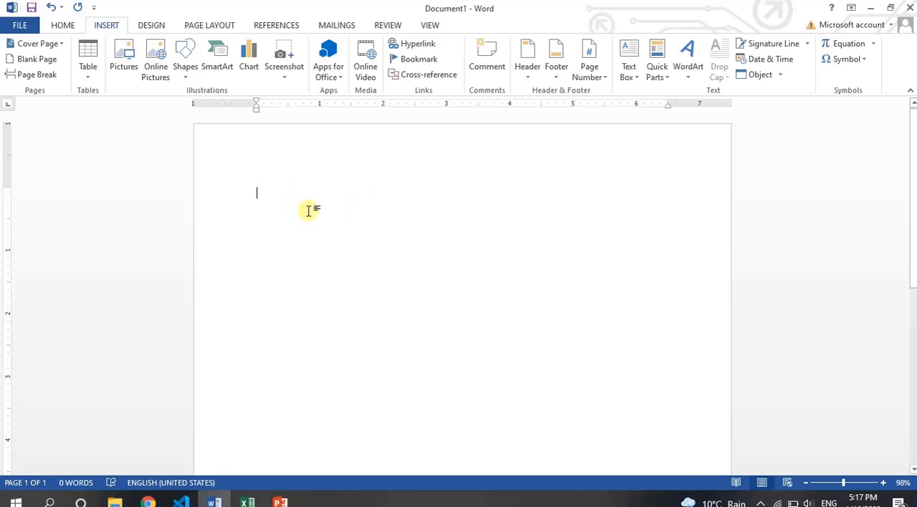
# Step: View the available screenshot options and check the desktop behind the Word window
pyautogui.click(280, 75)
pyautogui.click(282, 185)
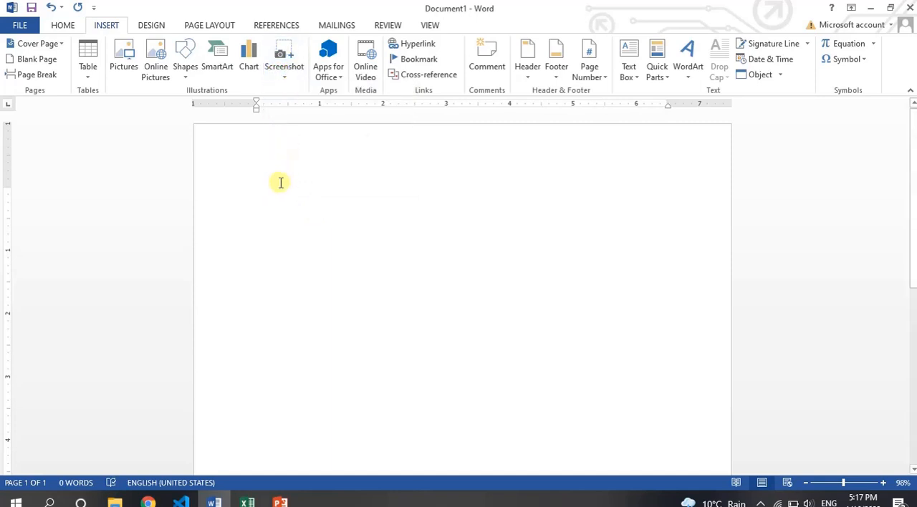
pyautogui.click(212, 501)
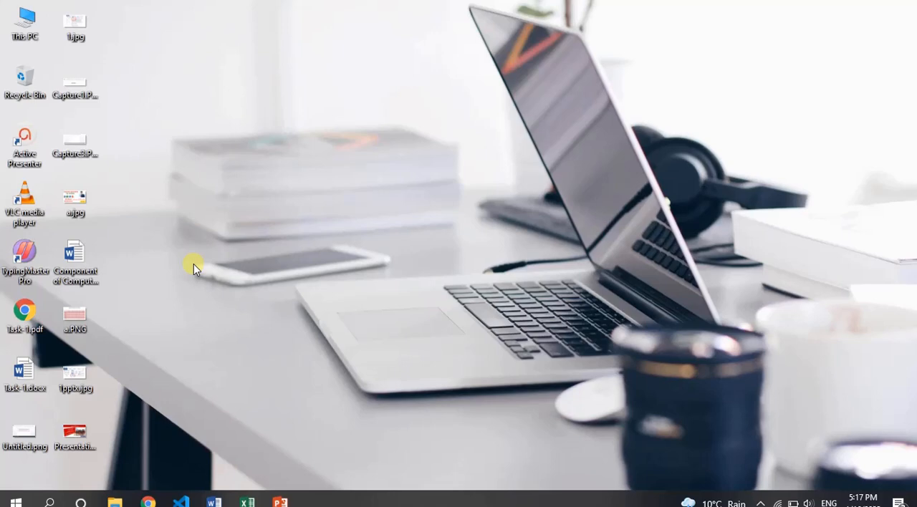
pyautogui.click(214, 502)
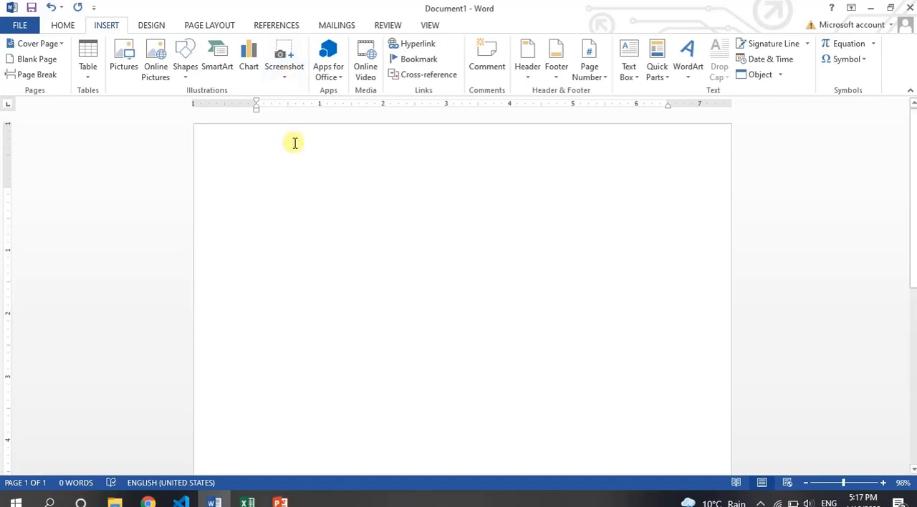
# Step: Insert a screen clipping of the desktop's upper six rows of icons, about 1.52 inches wide and 5.31 inches tall
pyautogui.click(285, 80)
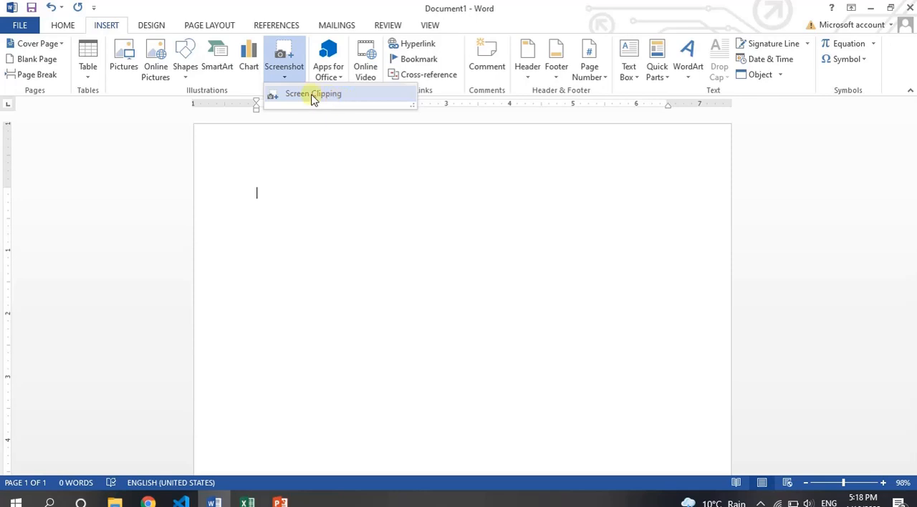
pyautogui.click(333, 101)
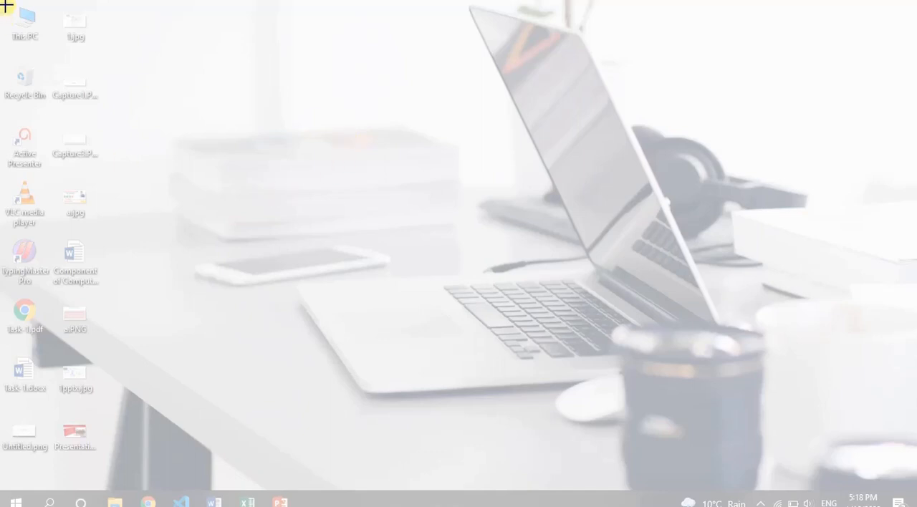
pyautogui.moveTo(6, 5); pyautogui.dragTo(99, 348)
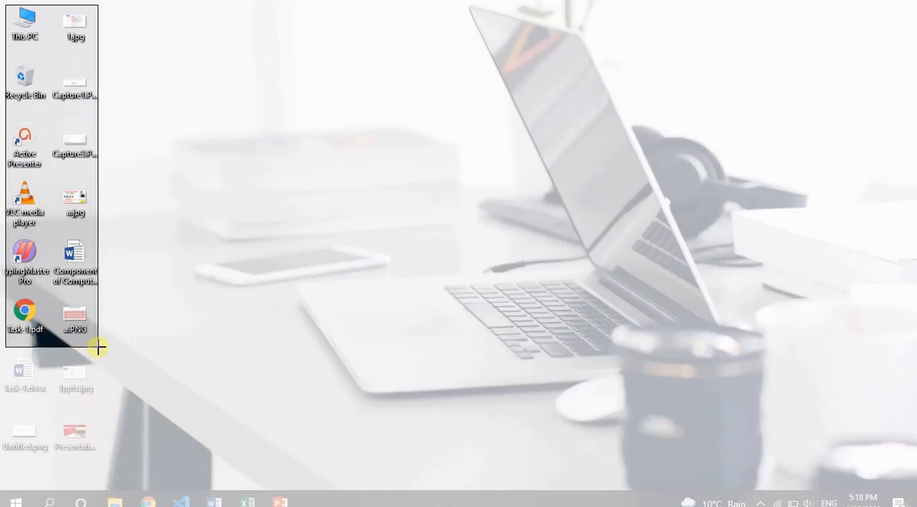
pyautogui.moveTo(98, 348); pyautogui.dragTo(104, 348)
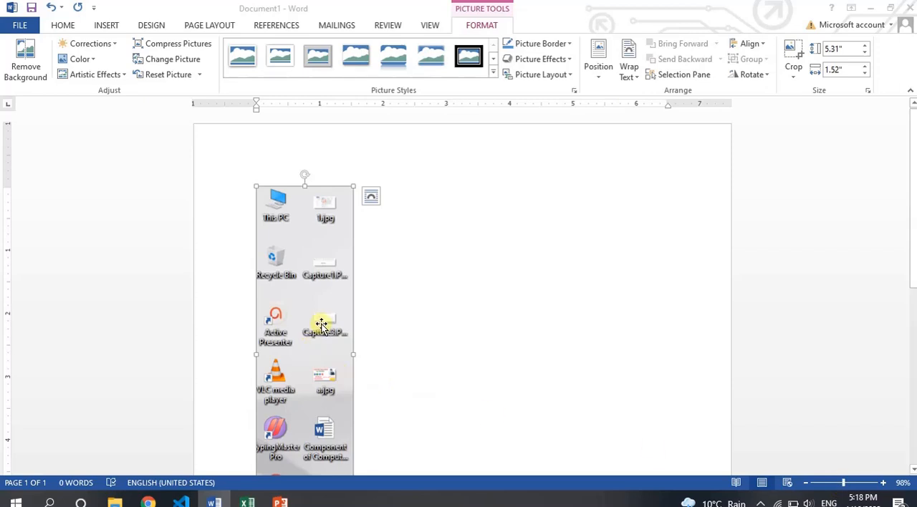
# Step: Give the screen clipping a text-wrapped position, move it to the upper part of the page, and resize it to about 4.64 inches tall
pyautogui.moveTo(320, 277)
pyautogui.mouseDown()
pyautogui.moveTo(379, 276)
pyautogui.moveTo(324, 276)
pyautogui.mouseUp()
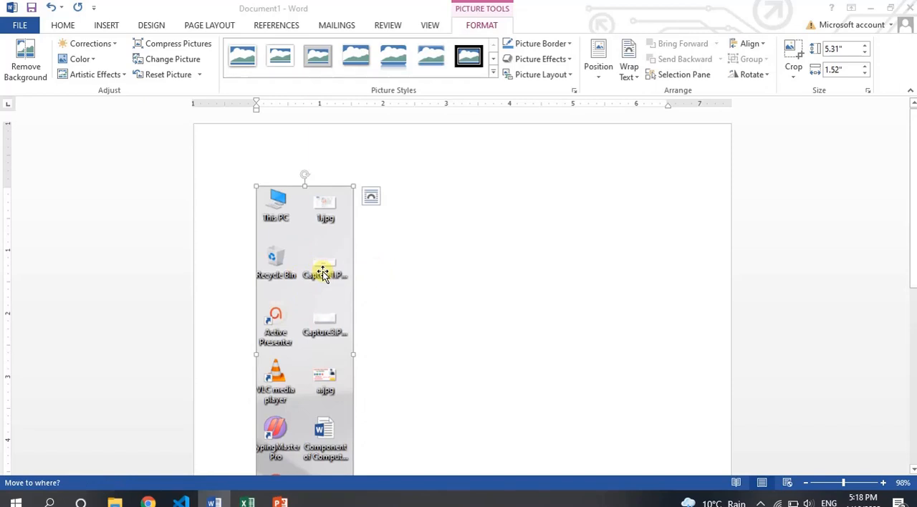
pyautogui.click(599, 59)
pyautogui.click(640, 215)
pyautogui.moveTo(462, 364); pyautogui.dragTo(380, 256)
pyautogui.moveTo(394, 313); pyautogui.dragTo(401, 231)
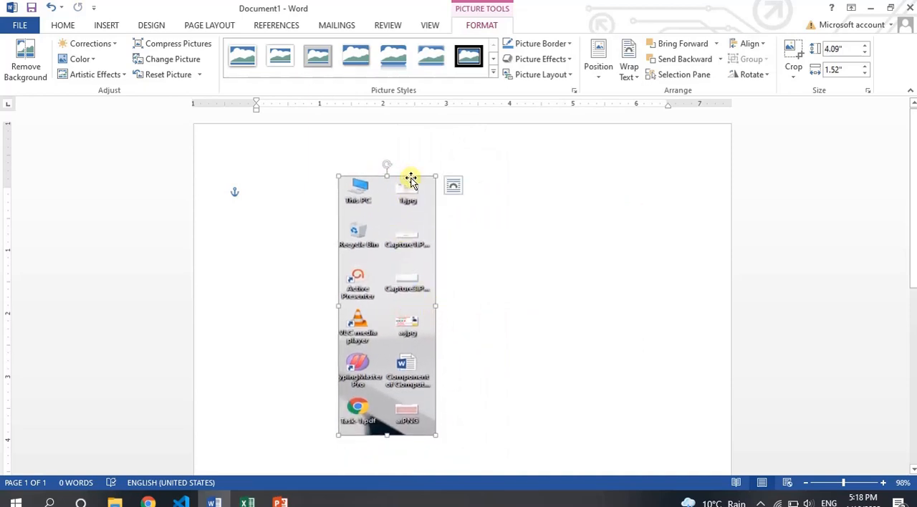
pyautogui.moveTo(385, 173); pyautogui.dragTo(387, 141)
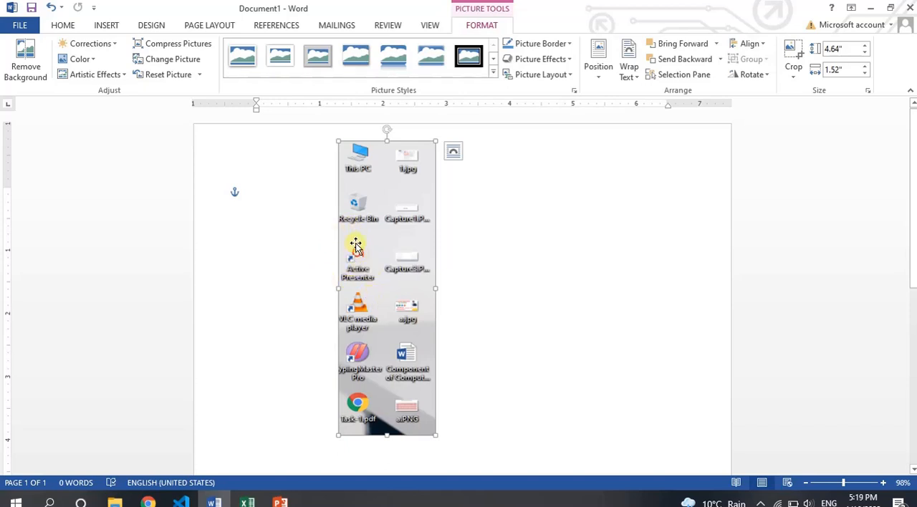
# Step: Draw an unfilled oval about 1.5 inches wide and 1.36 inches tall over the Active Presenter icon in the clipping
pyautogui.click(108, 26)
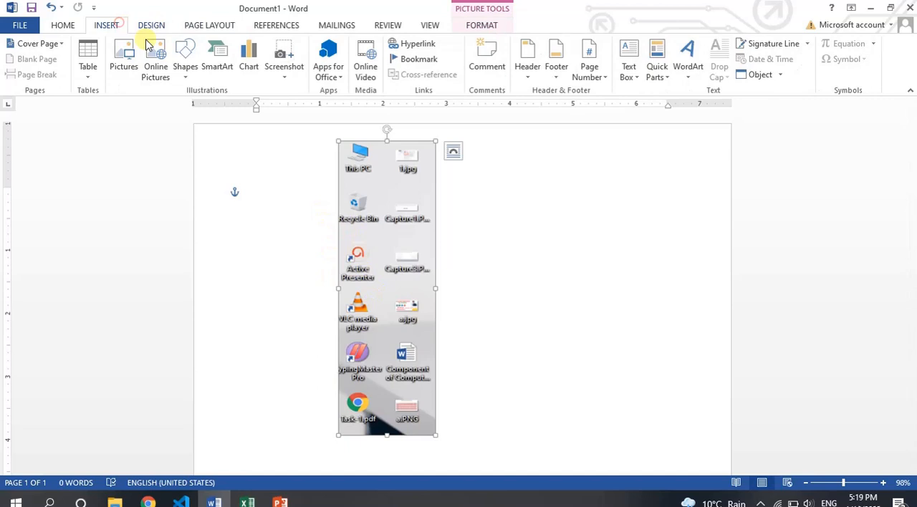
pyautogui.click(185, 57)
pyautogui.click(221, 107)
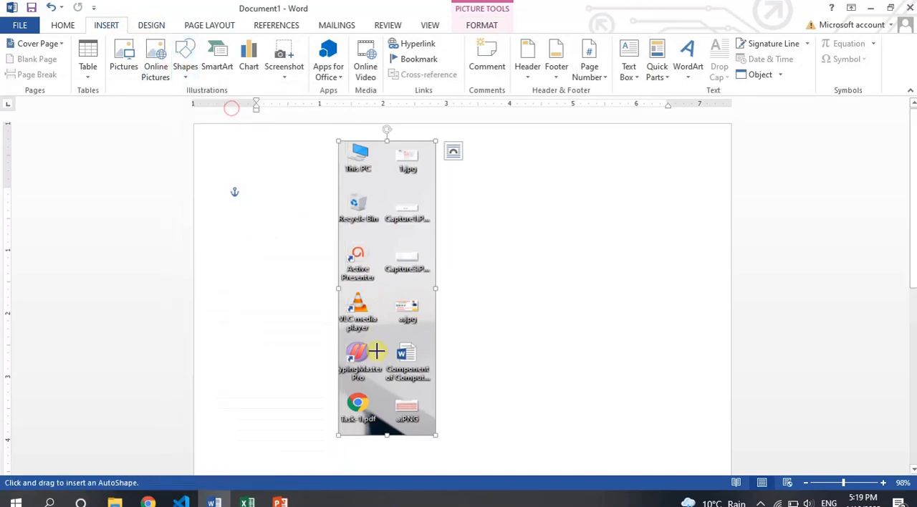
pyautogui.moveTo(323, 228); pyautogui.dragTo(418, 308)
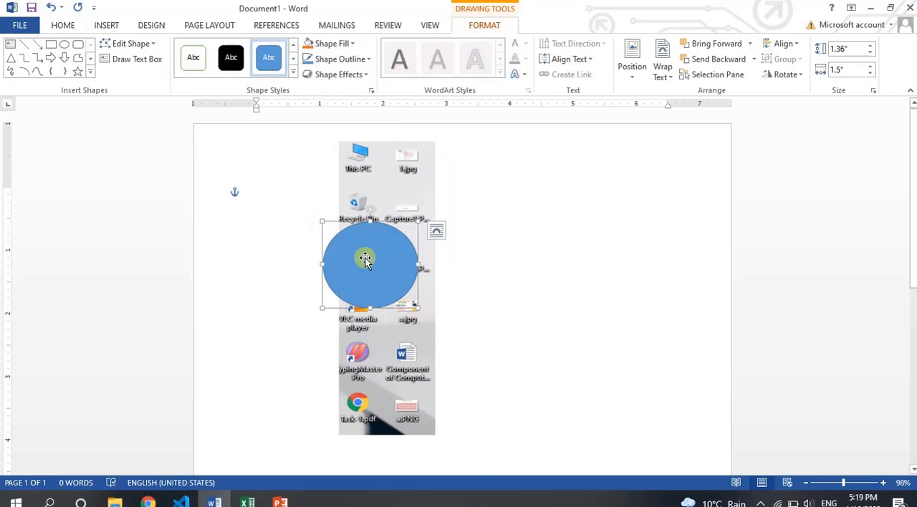
pyautogui.click(342, 43)
pyautogui.click(352, 160)
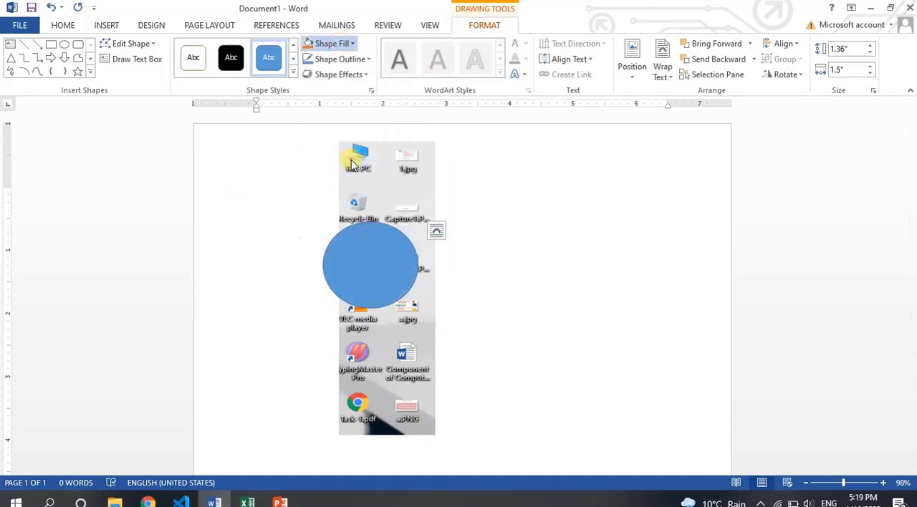
# Step: Give the oval a red 6 pt outline and shift it slightly so it centres on the Active Presenter icon
pyautogui.click(343, 59)
pyautogui.moveTo(395, 215)
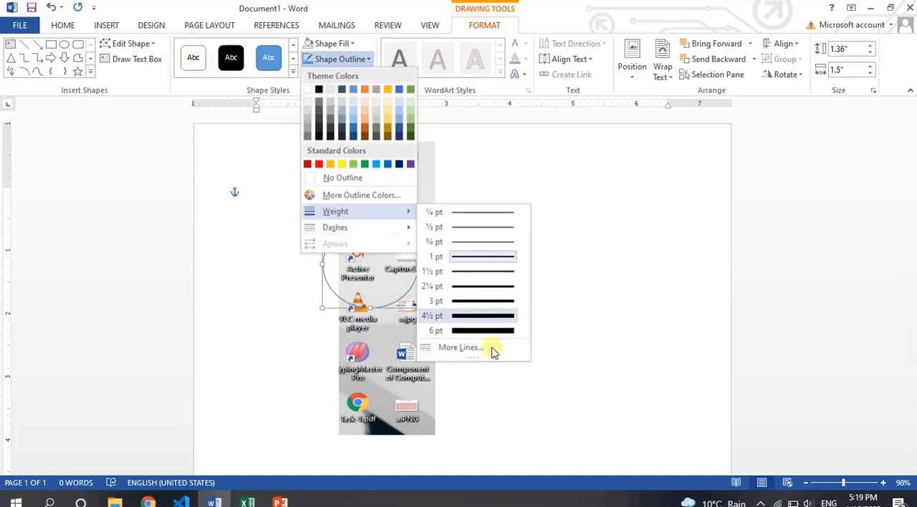
pyautogui.click(482, 329)
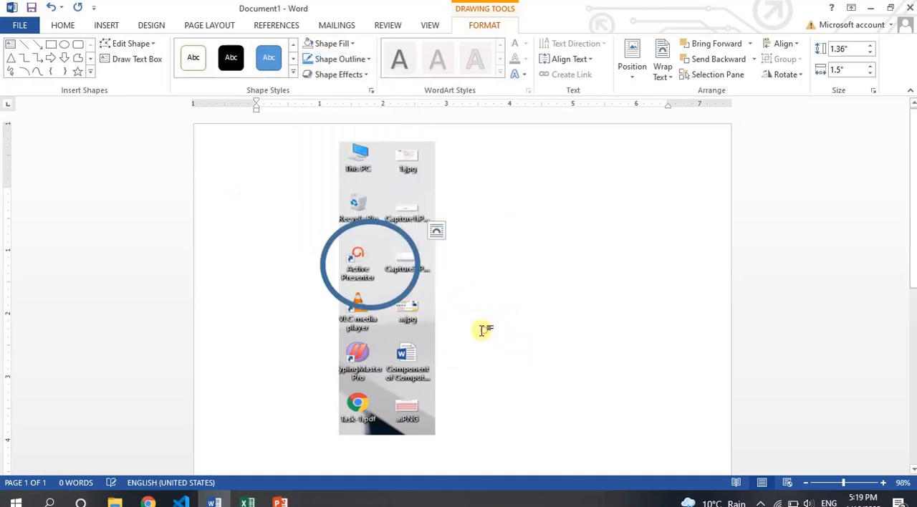
pyautogui.click(313, 60)
pyautogui.click(321, 165)
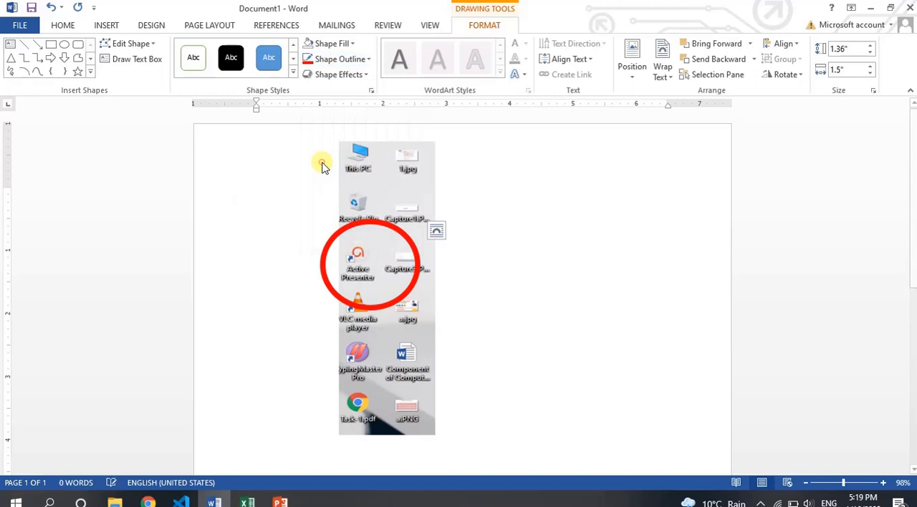
pyautogui.click(416, 344)
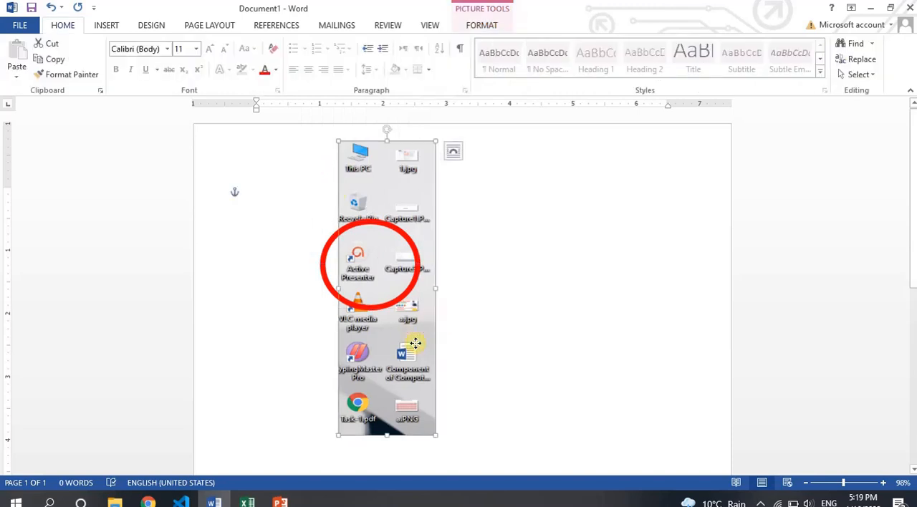
pyautogui.moveTo(402, 298); pyautogui.dragTo(391, 293)
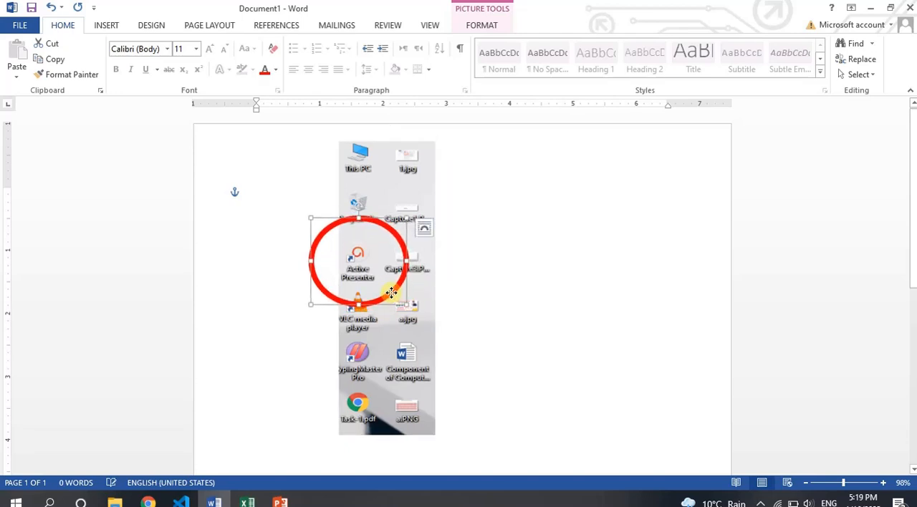